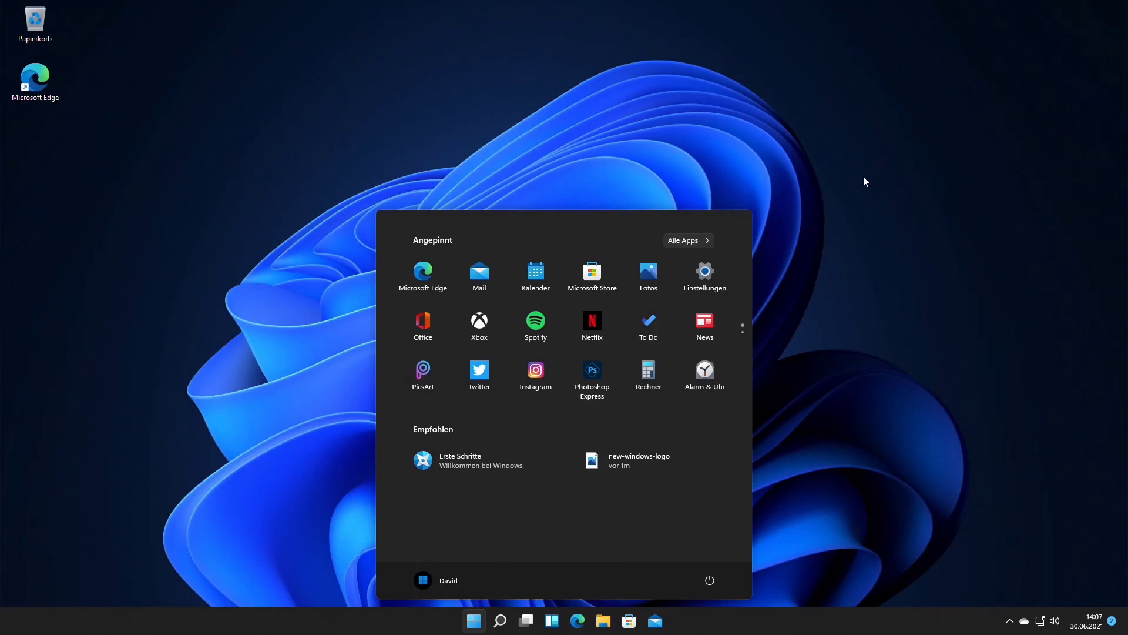
Show the Start menu with its pinned apps and recommendations, and close it again.
left_click(864, 177)
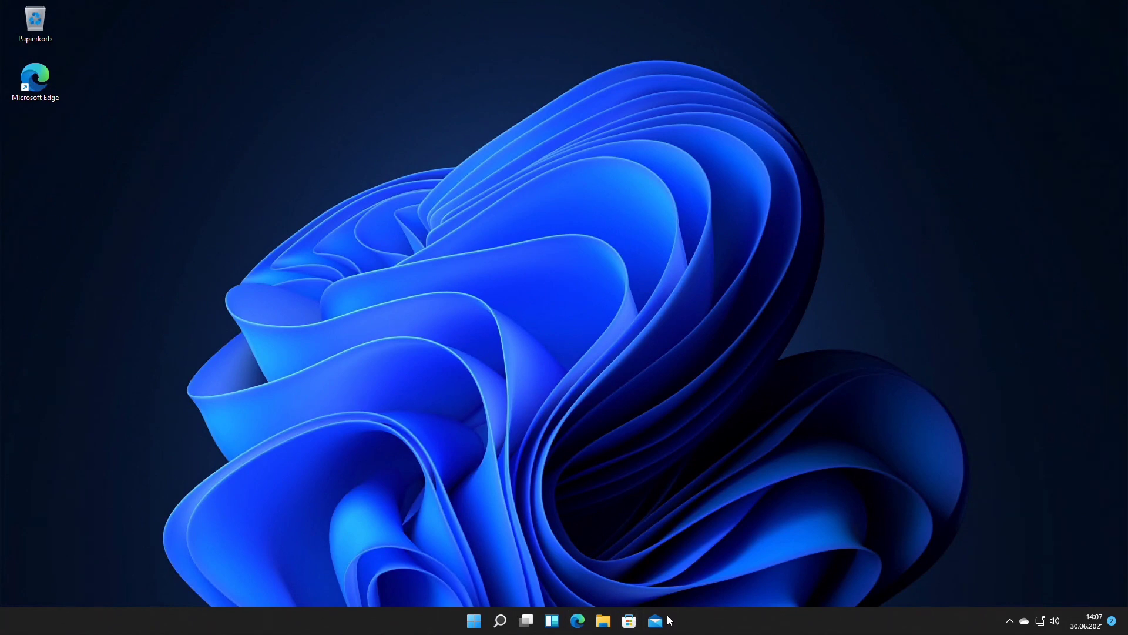
left_click(475, 626)
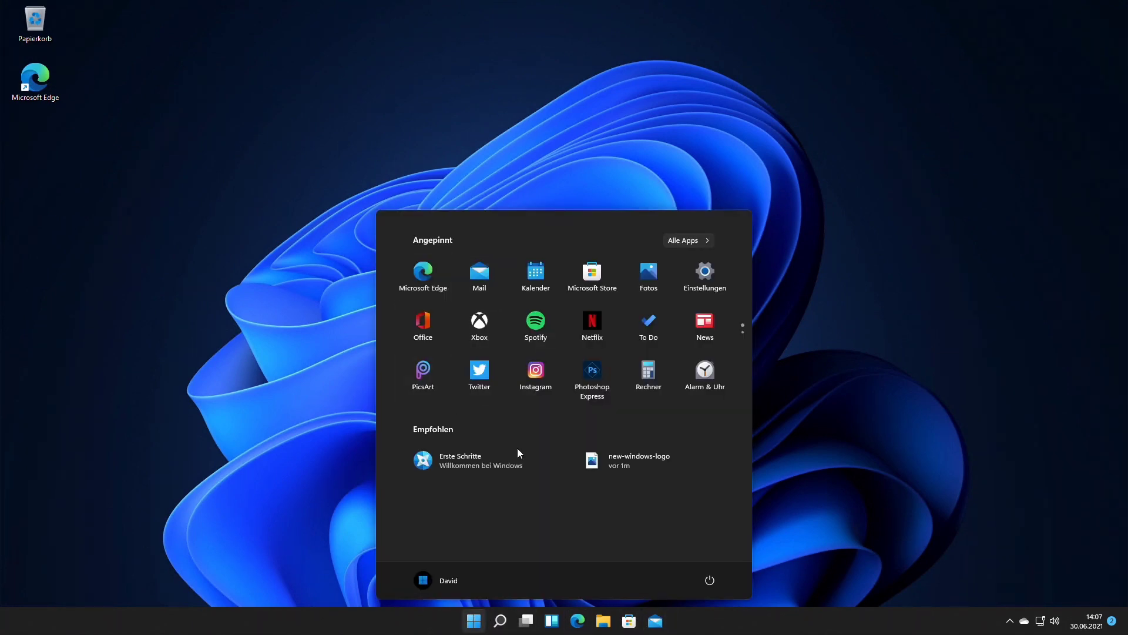
left_click(476, 618)
left_click(476, 618)
left_click(474, 622)
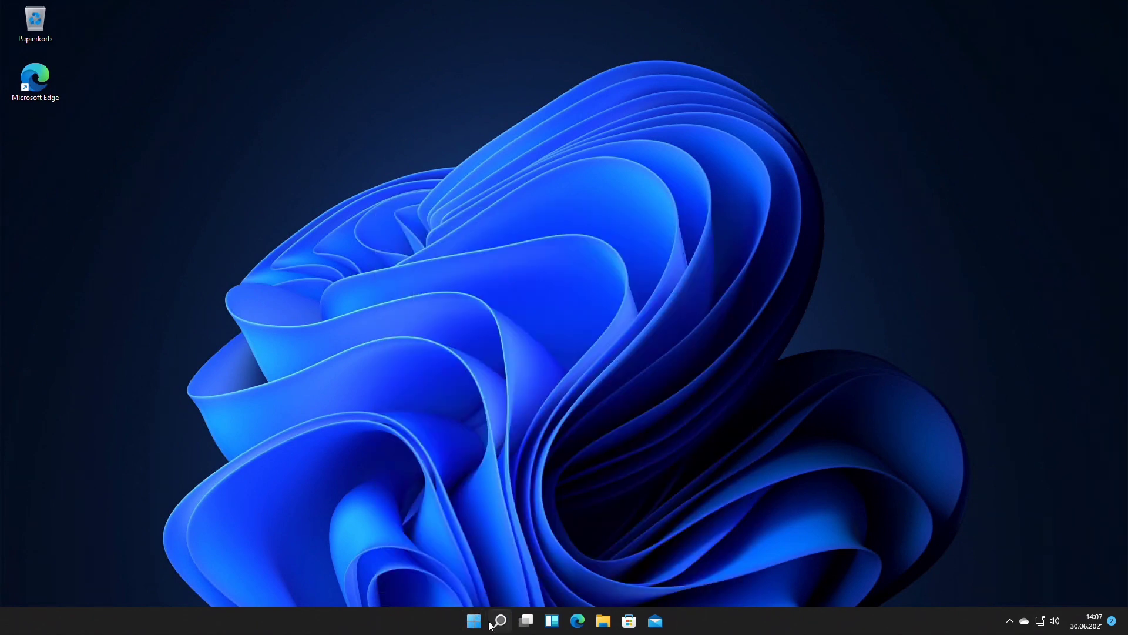
Preview the recent searches, view the full Windows search panel and close it again.
mouse_move(500, 624)
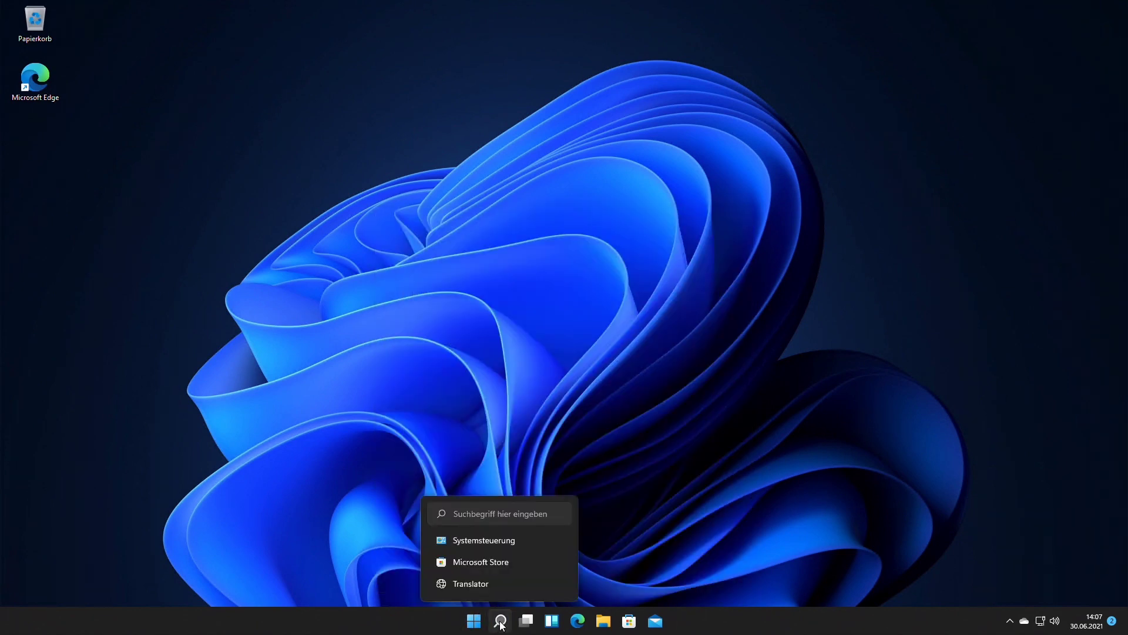
left_click(500, 621)
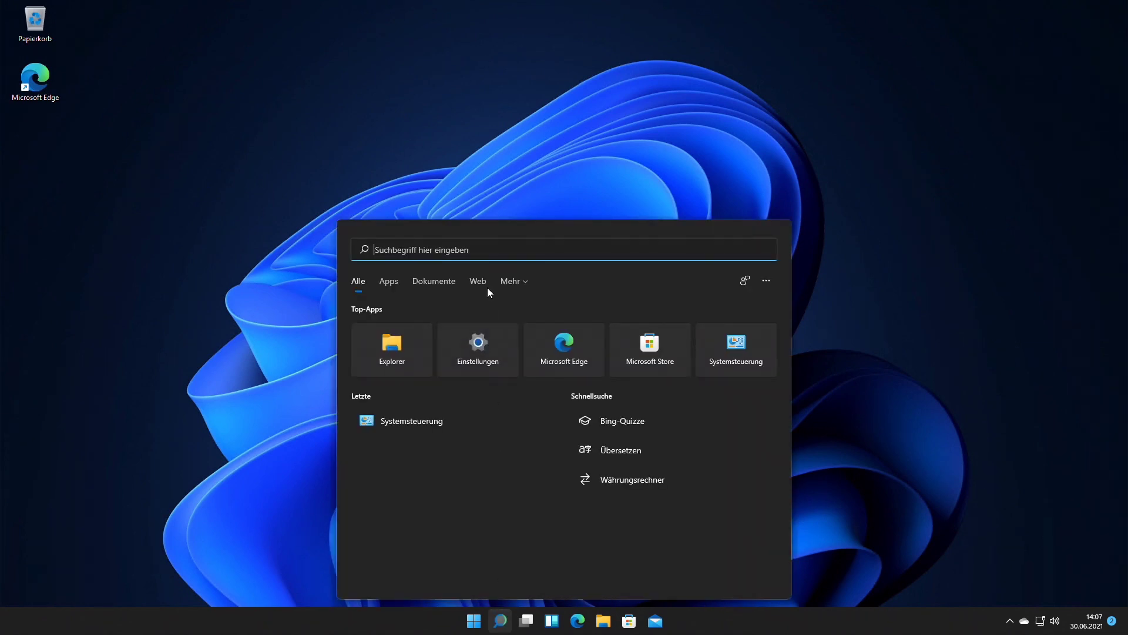
left_click(500, 625)
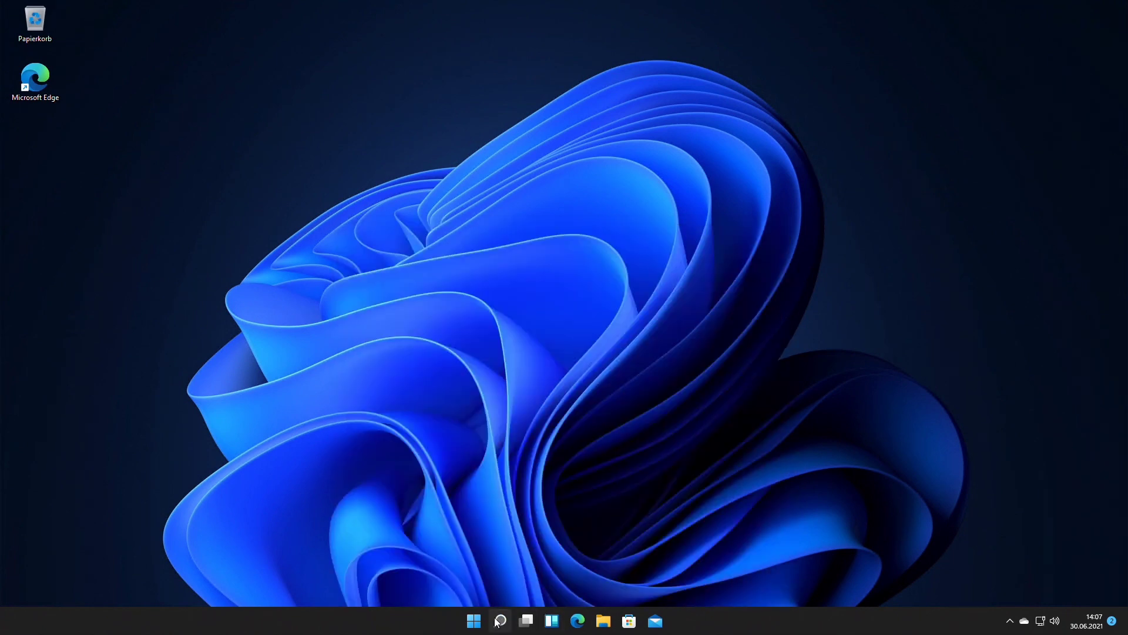
mouse_move(499, 622)
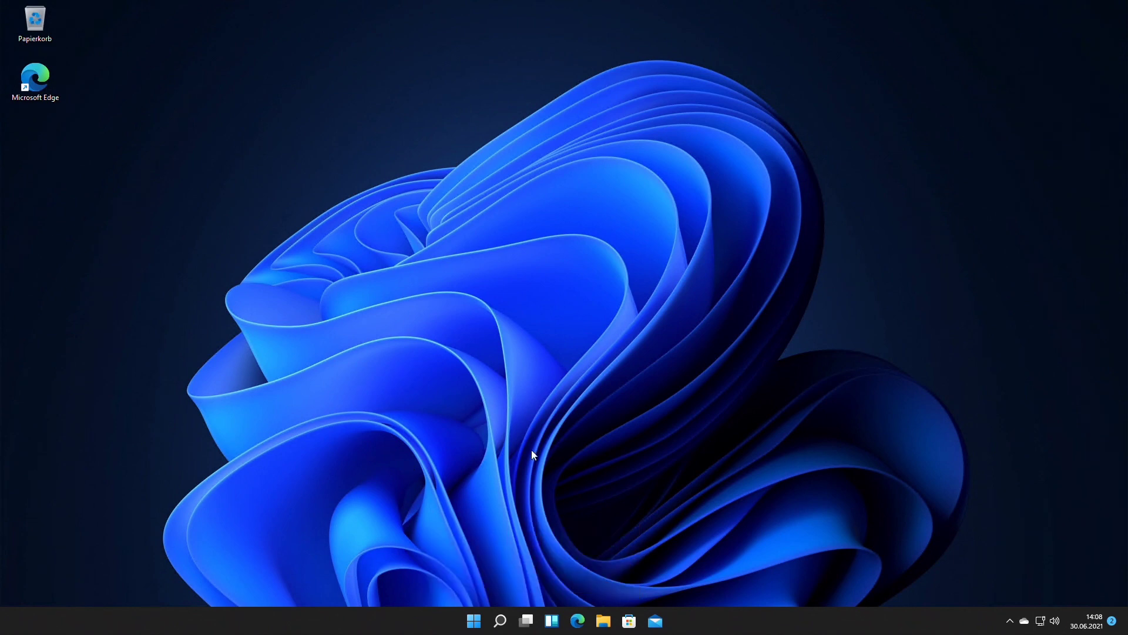
Bring up the widgets board and dismiss it.
left_click(553, 620)
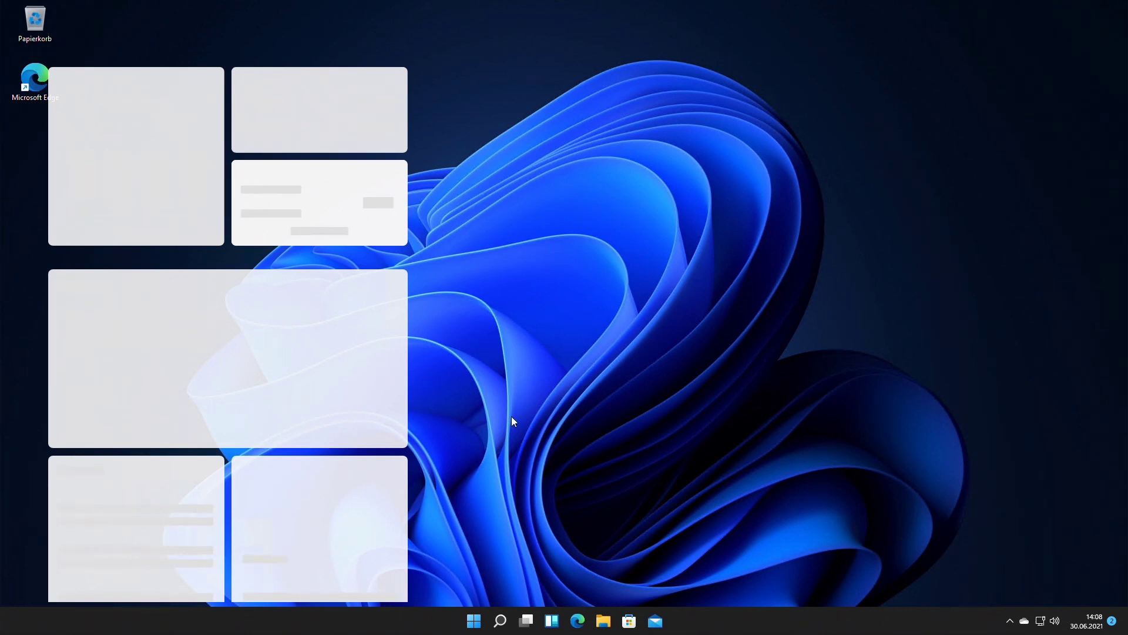
left_click(575, 469)
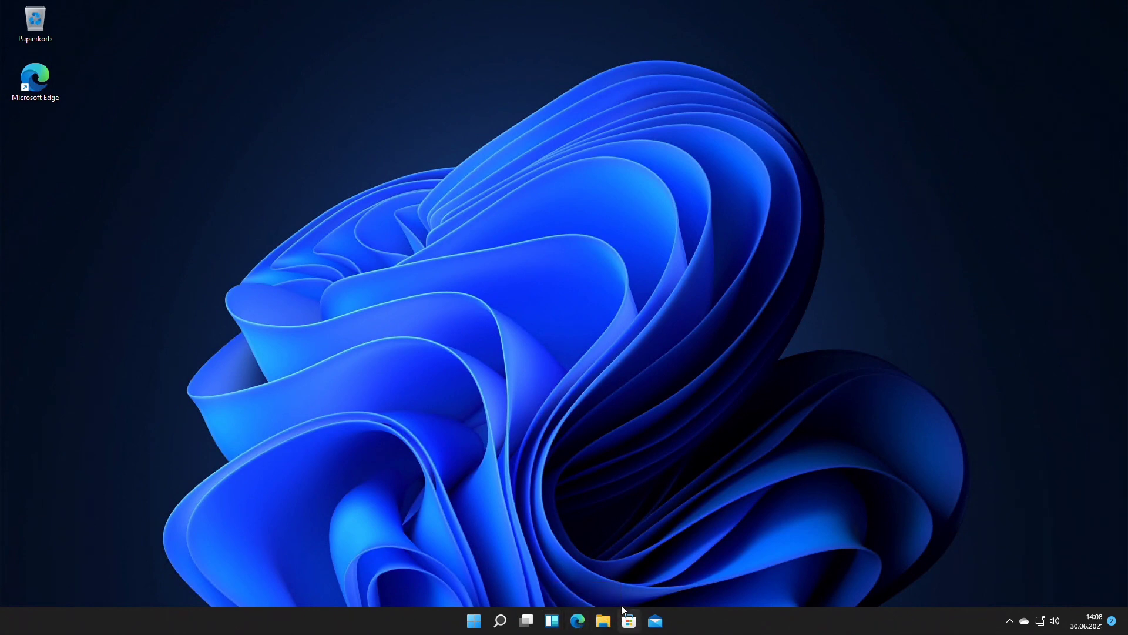
Open File Explorer and view the context menu of the recent file new-windows-logo, dismissing it without choosing a command.
left_click(604, 624)
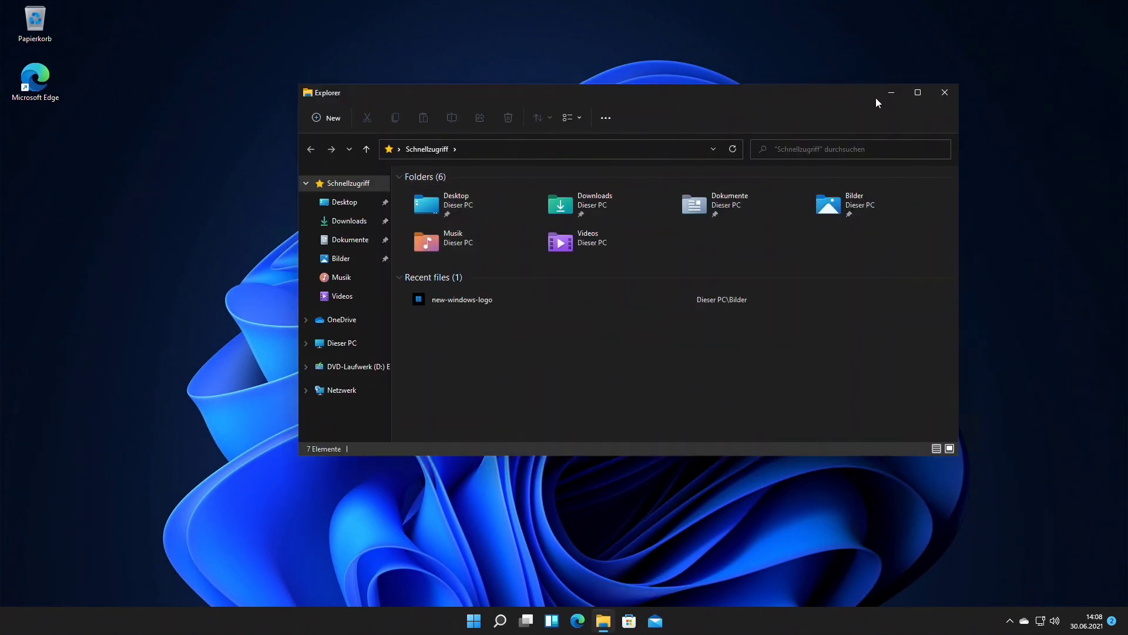
left_click_drag(768, 95, 720, 95)
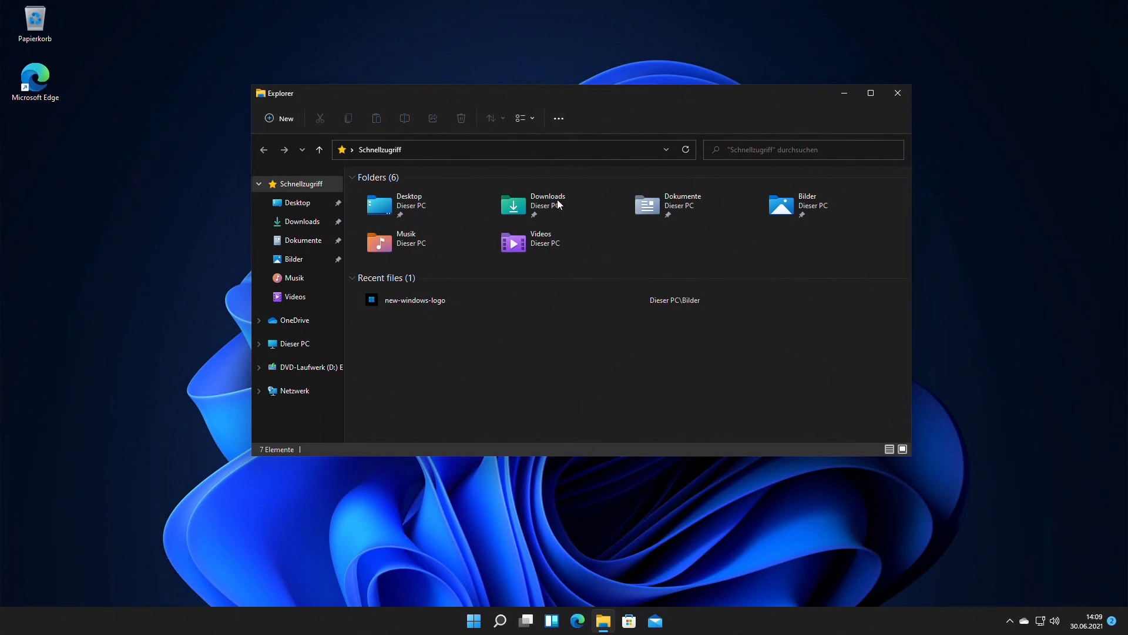
left_click(464, 301)
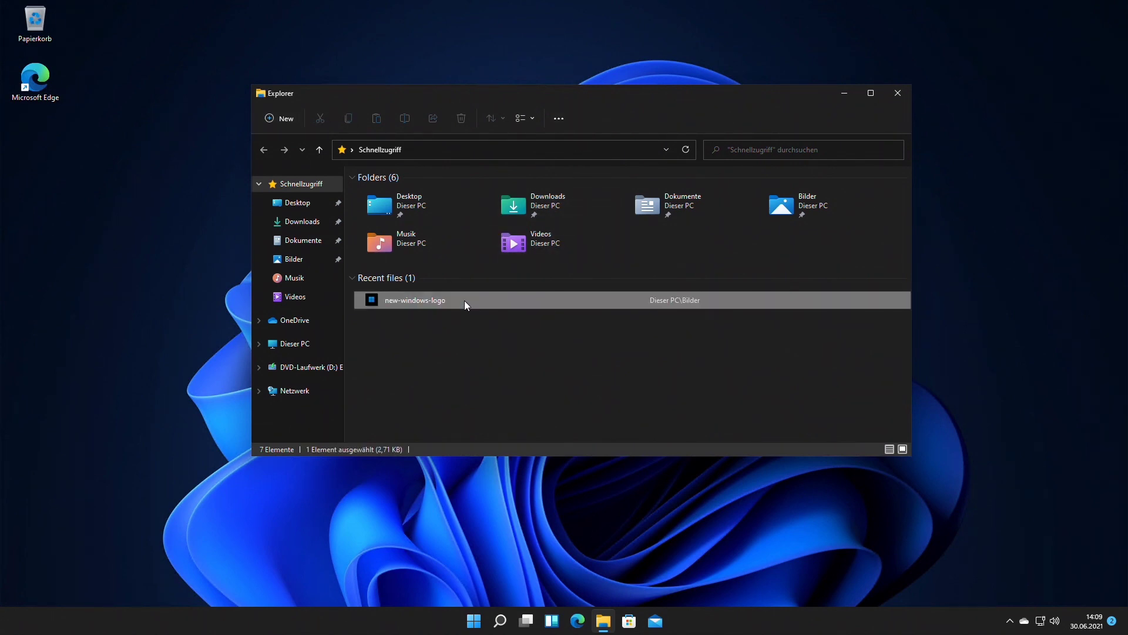
right_click(467, 301)
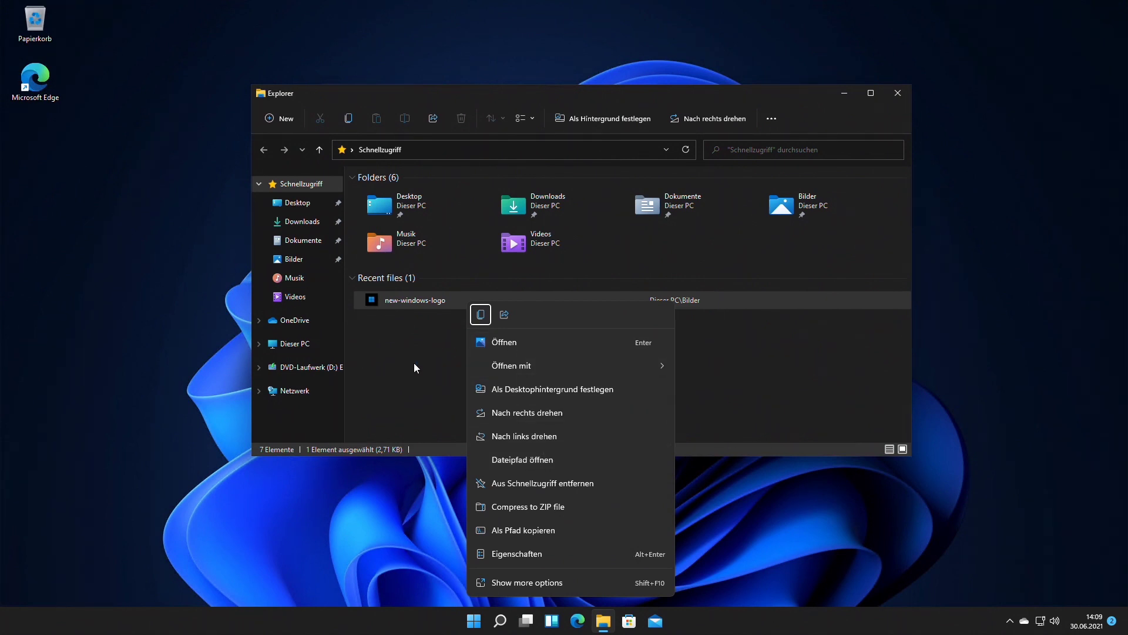
left_click(414, 342)
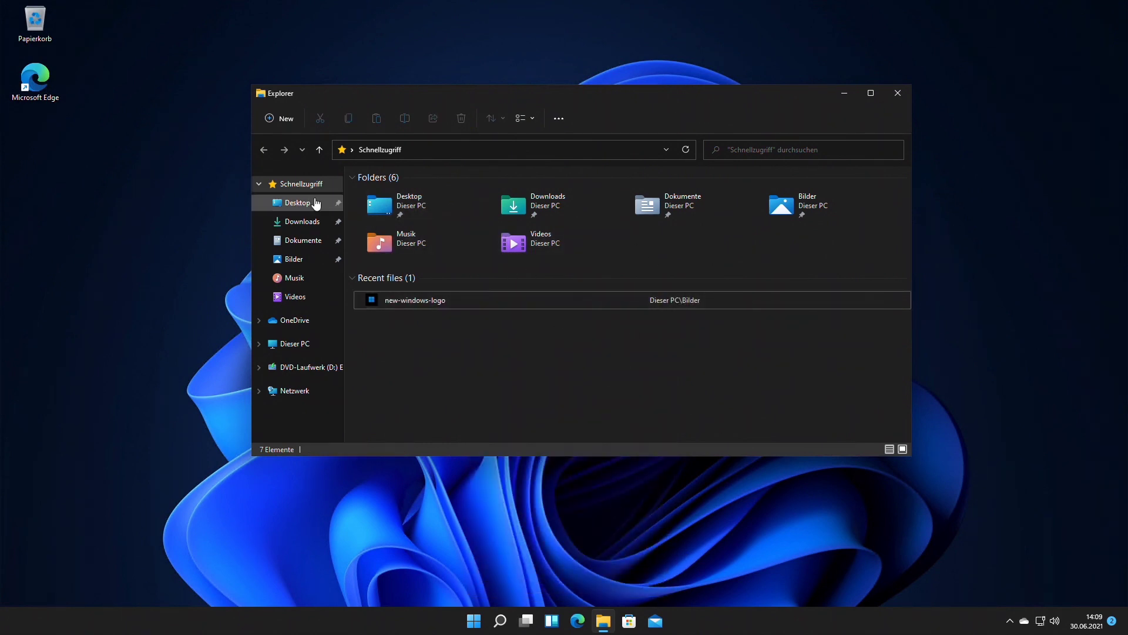
View the properties (Eigenschaften) of the file new-windows-logo, and close the dialog and the Explorer window.
left_click_drag(679, 101, 679, 62)
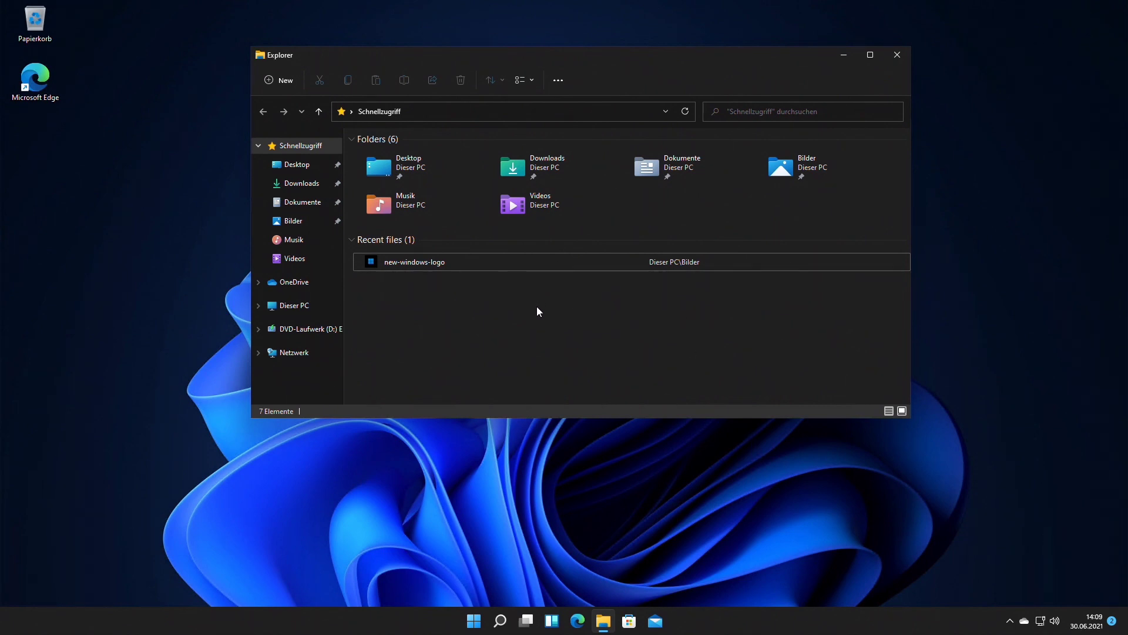
right_click(507, 263)
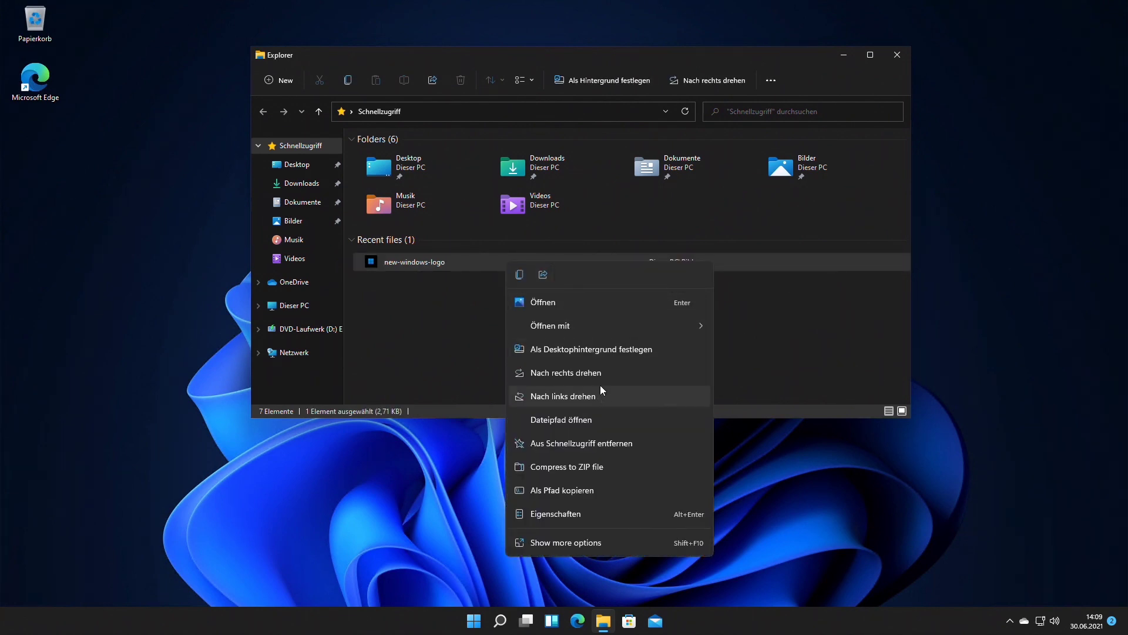
left_click(580, 513)
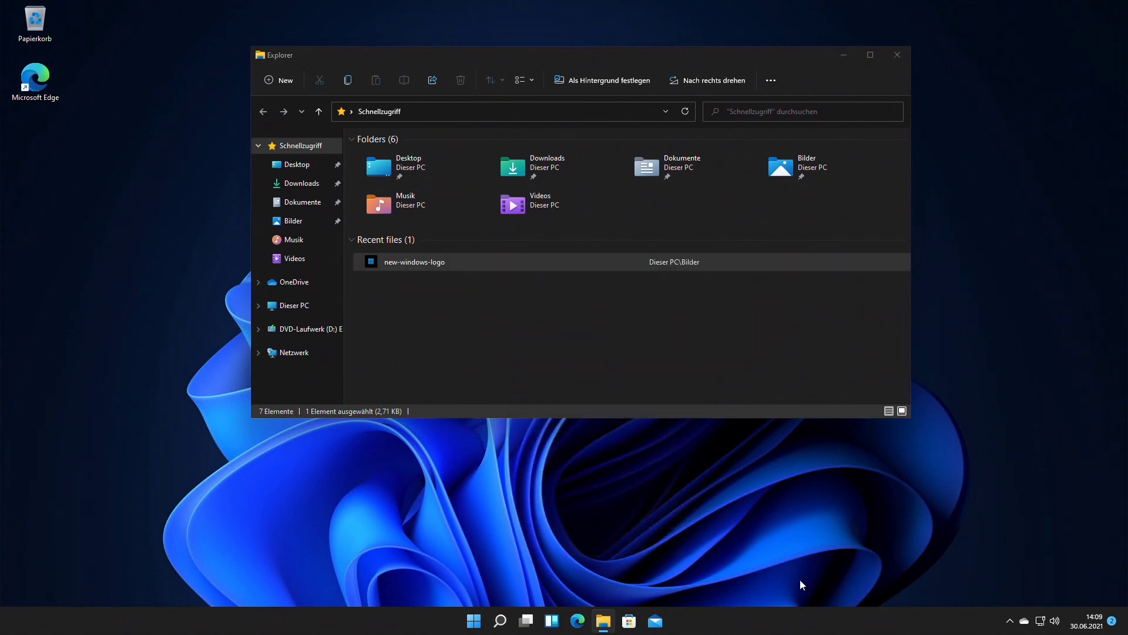
left_click_drag(559, 266, 551, 186)
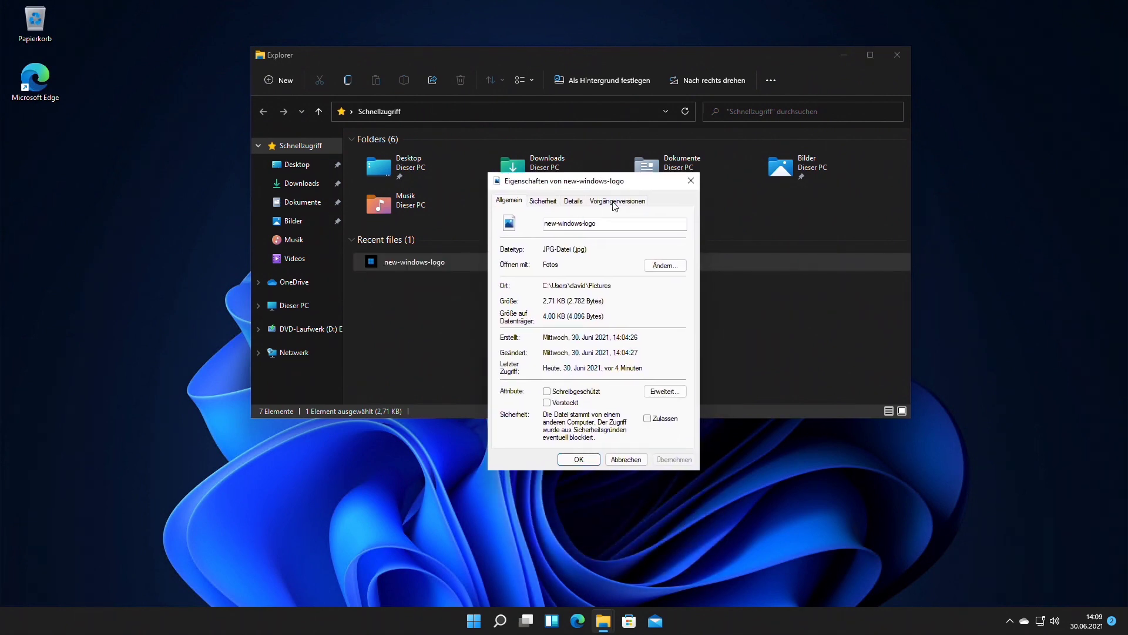
left_click(692, 186)
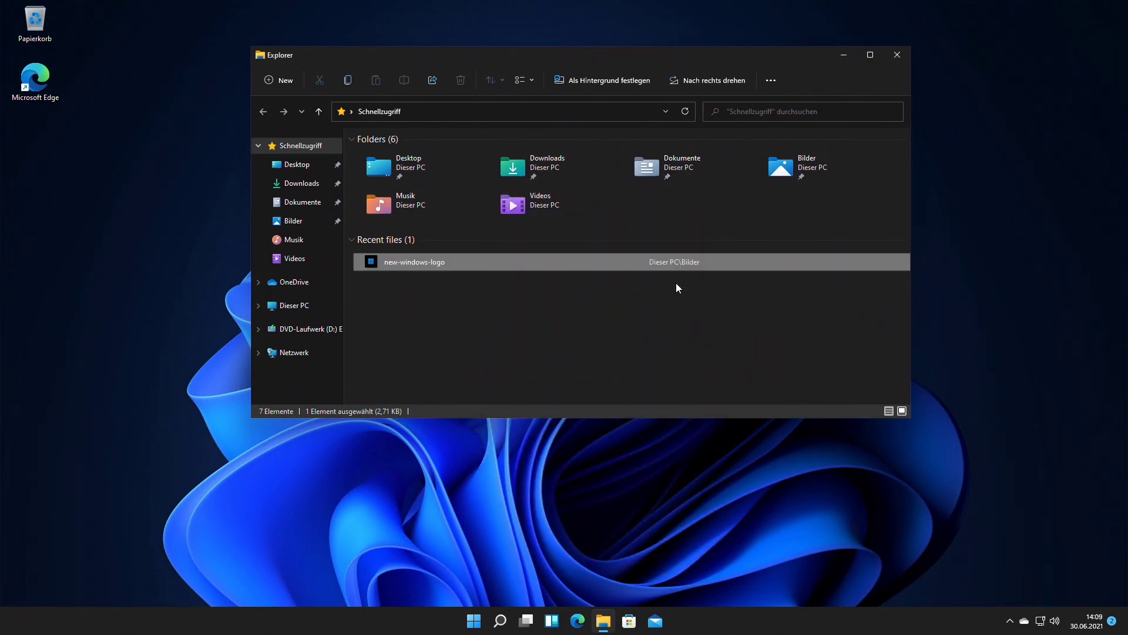
left_click(442, 308)
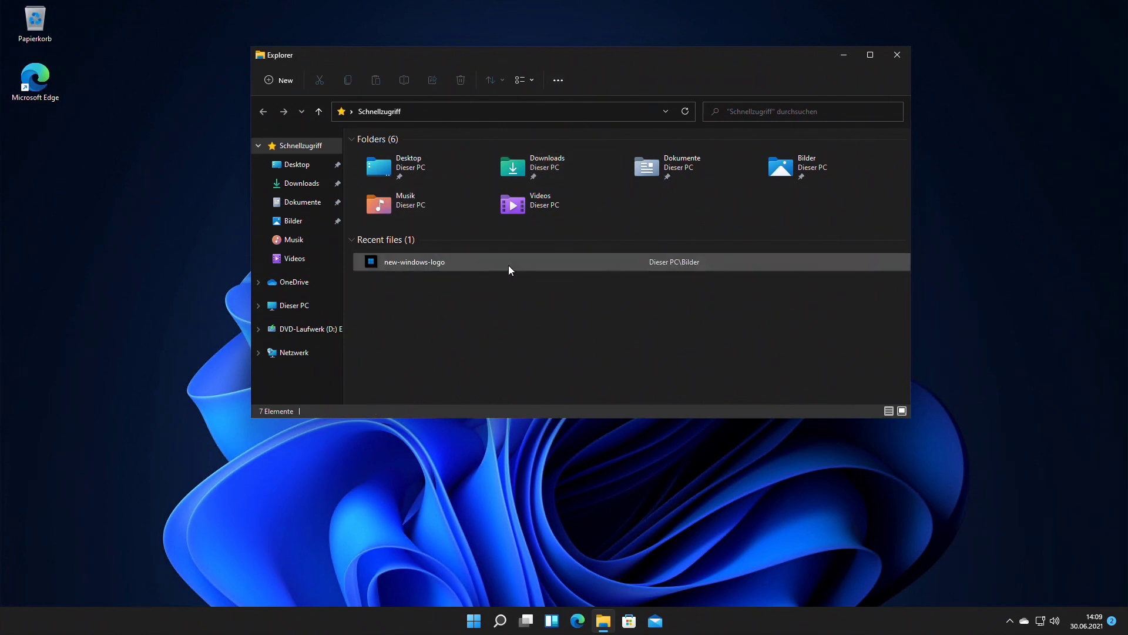
left_click(900, 55)
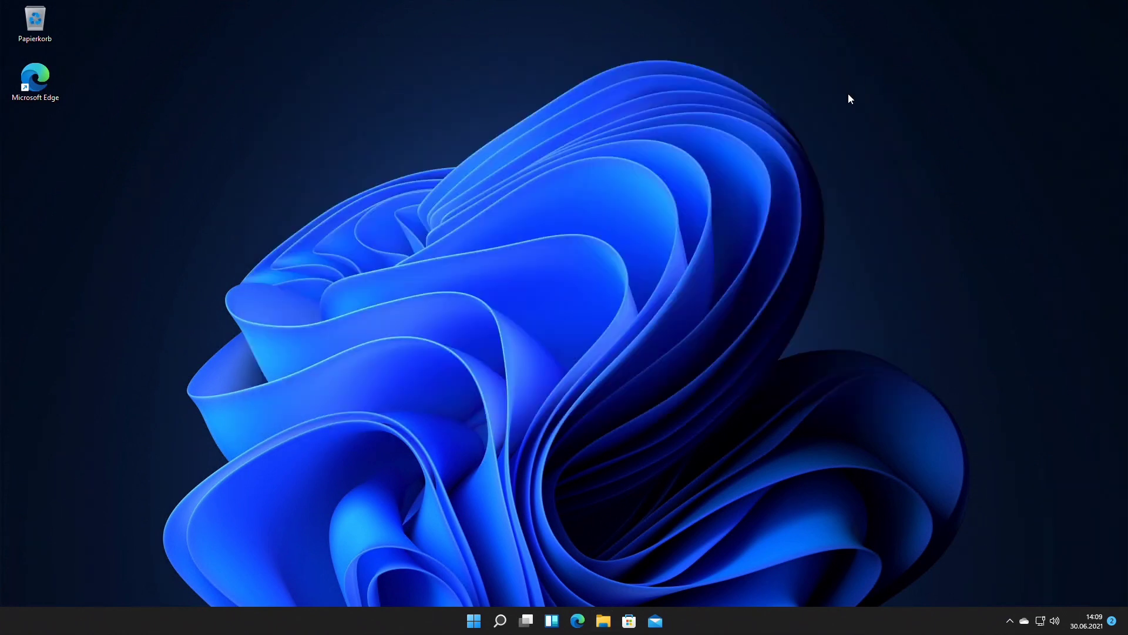
Open the Microsoft Store and examine its home page from the featured banner down to the Sammlungen section.
left_click(629, 622)
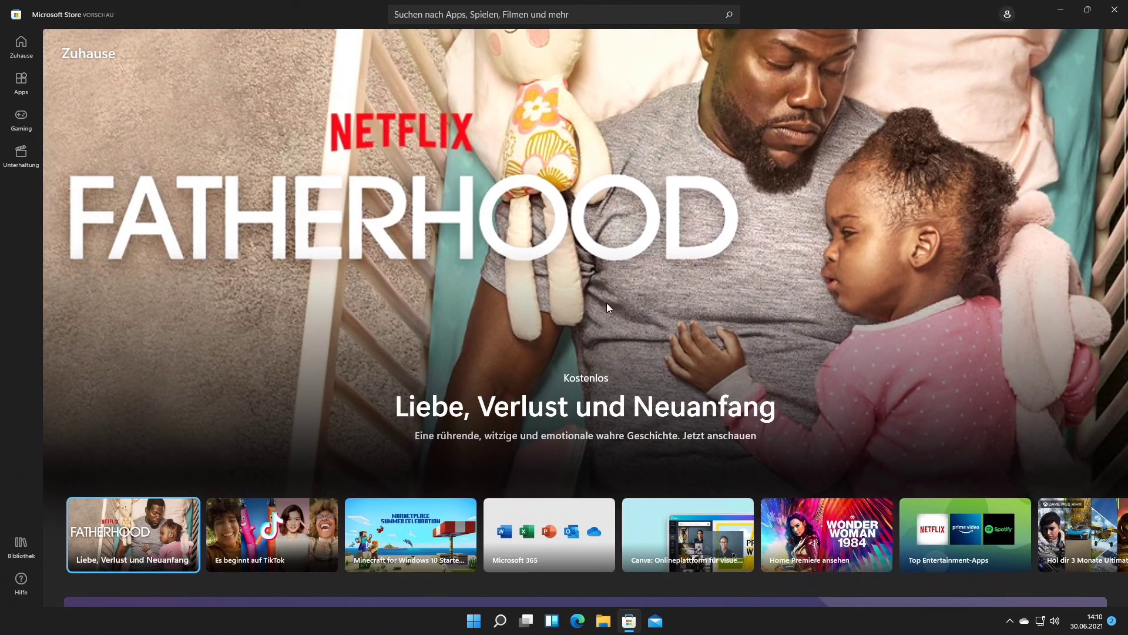
scroll(462, 211, "down", 6)
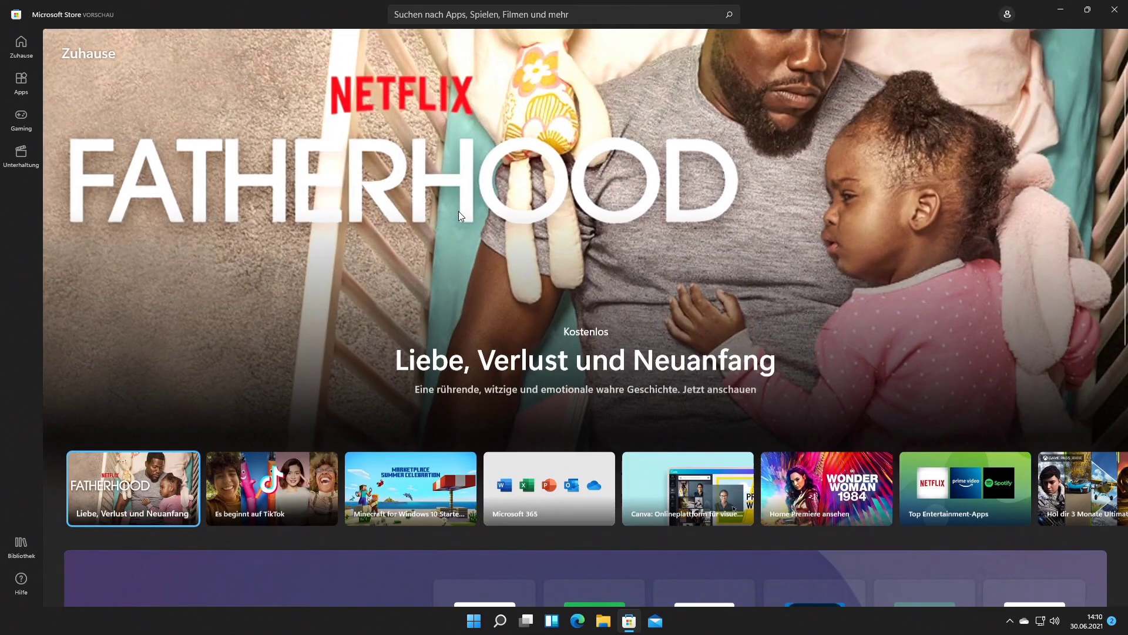
scroll(460, 216, "down", 5)
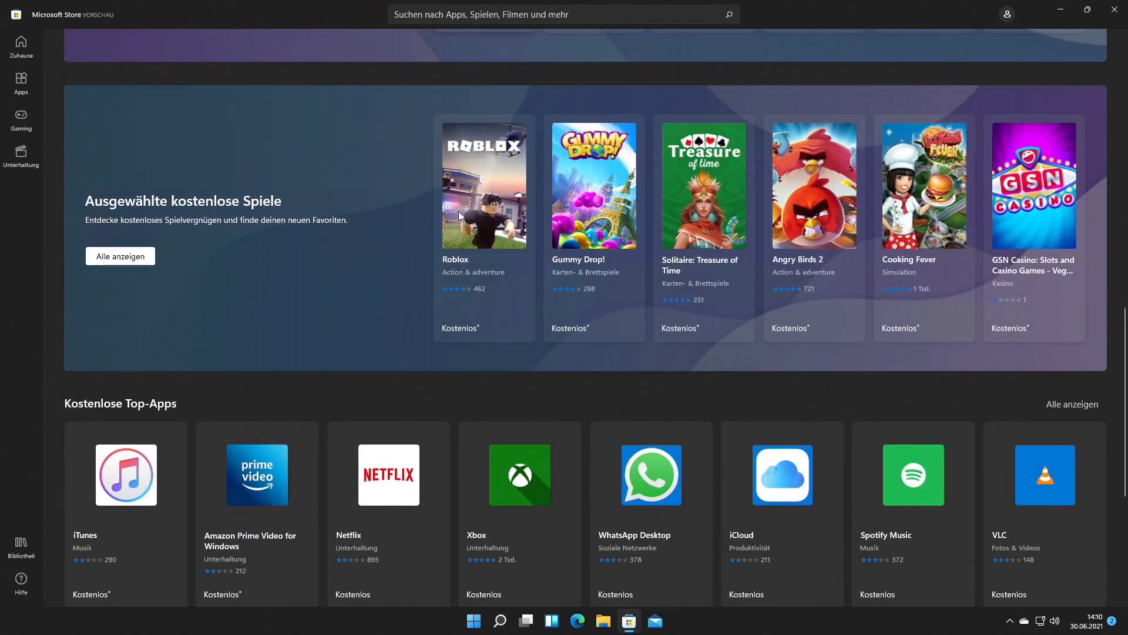
scroll(452, 388, "down", 2)
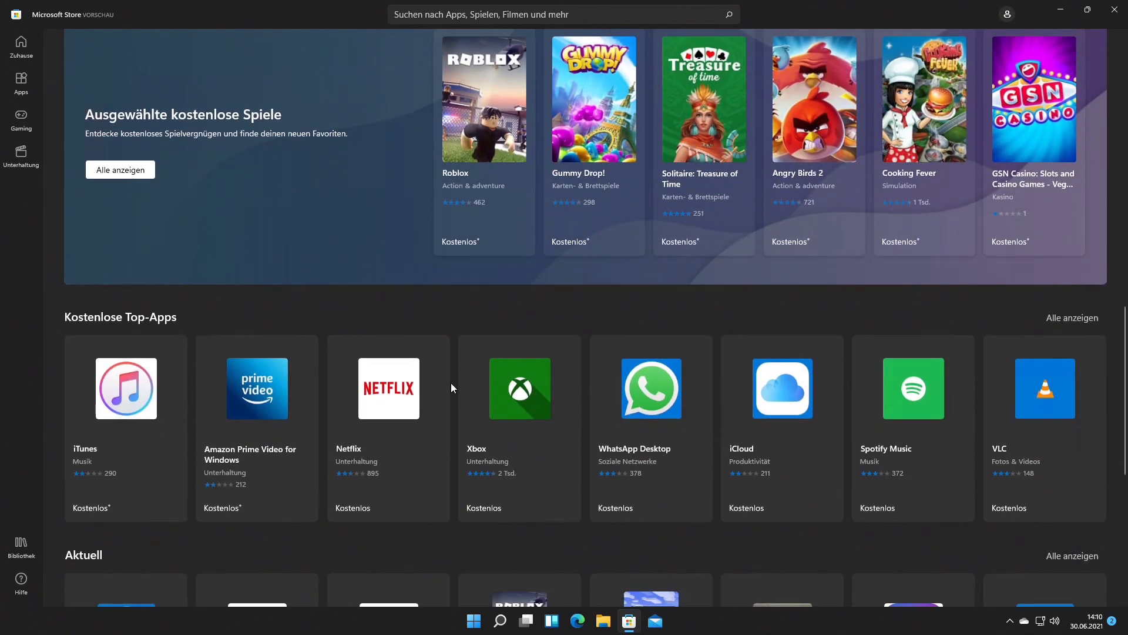
scroll(456, 369, "down", 6)
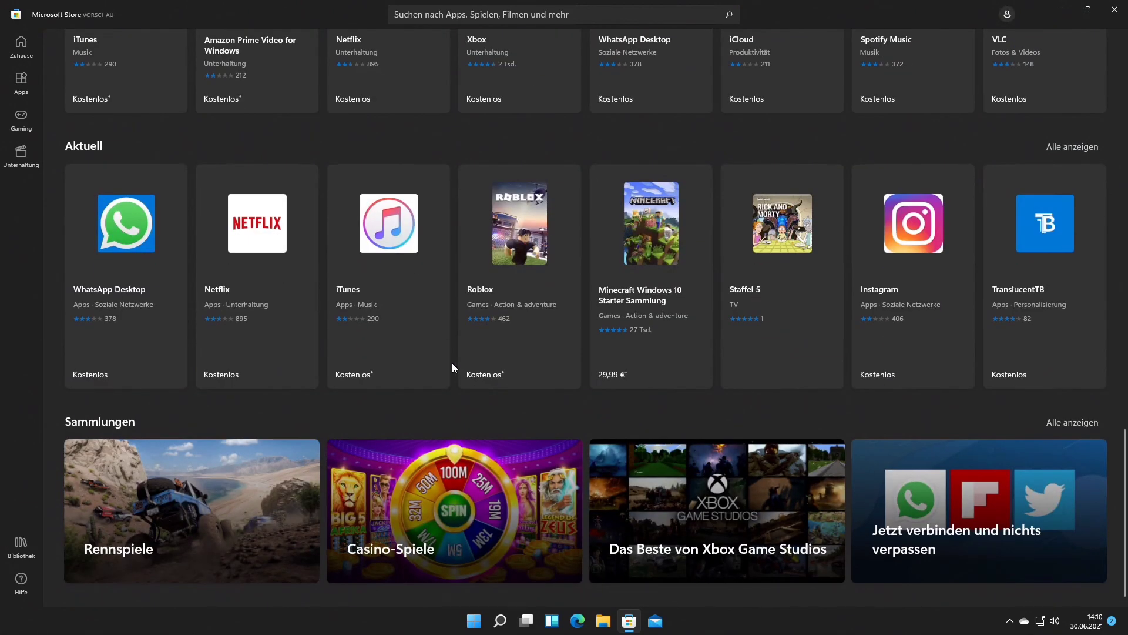
scroll(455, 362, "up", 15)
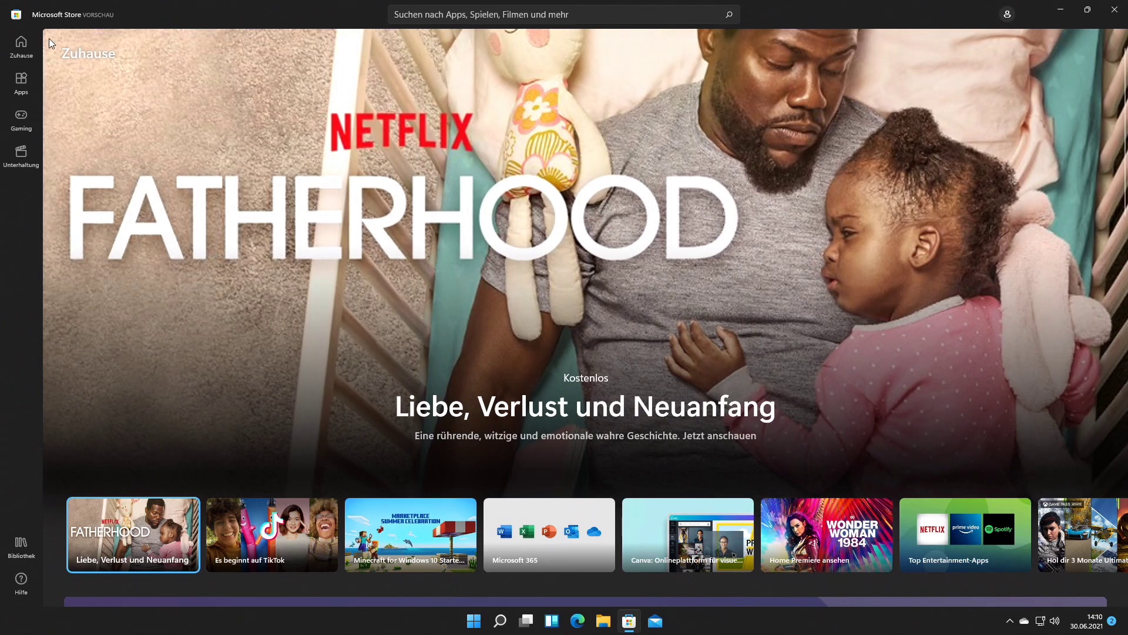
Examine the Apps page of the Microsoft Store, including the Specials für Apps and App-Bestseller sections.
left_click(28, 82)
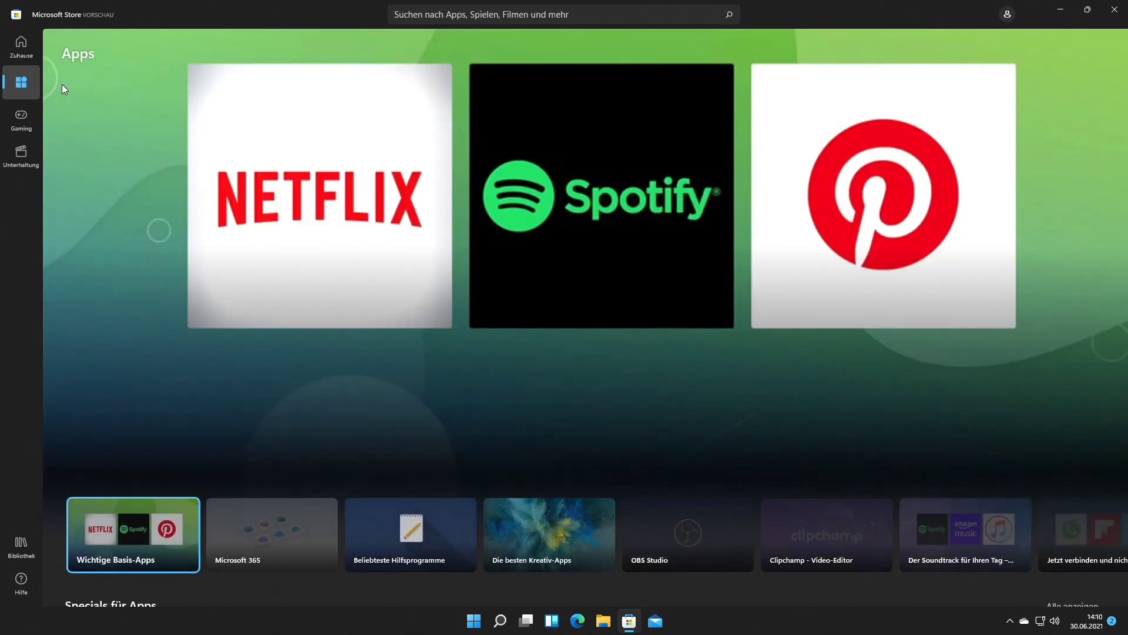
scroll(586, 305, "down", 5)
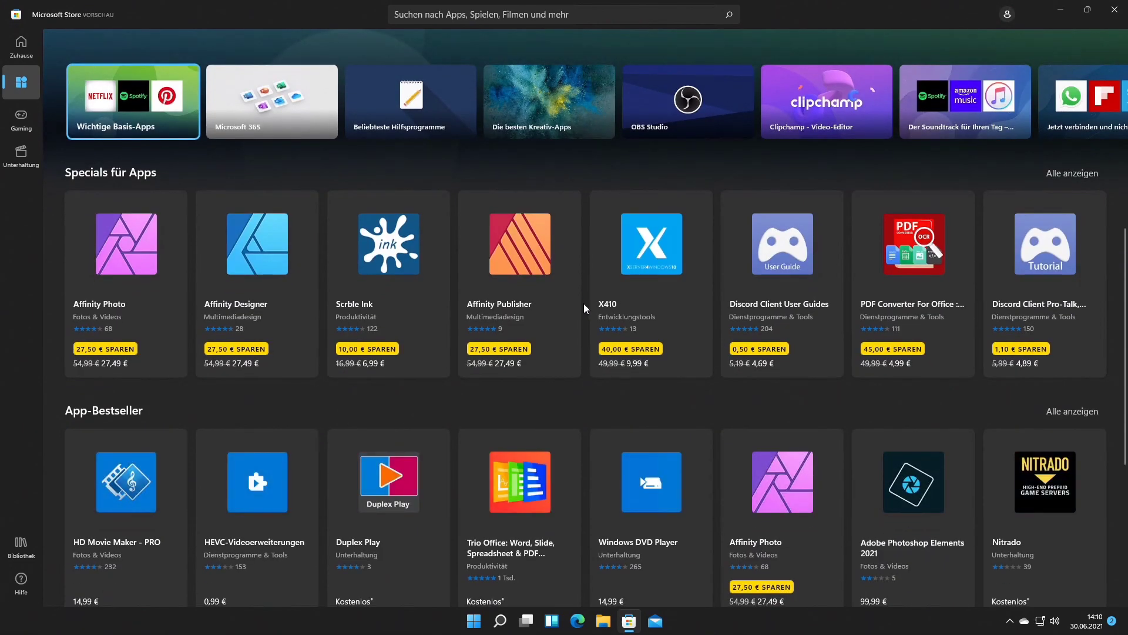
scroll(584, 303, "up", 5)
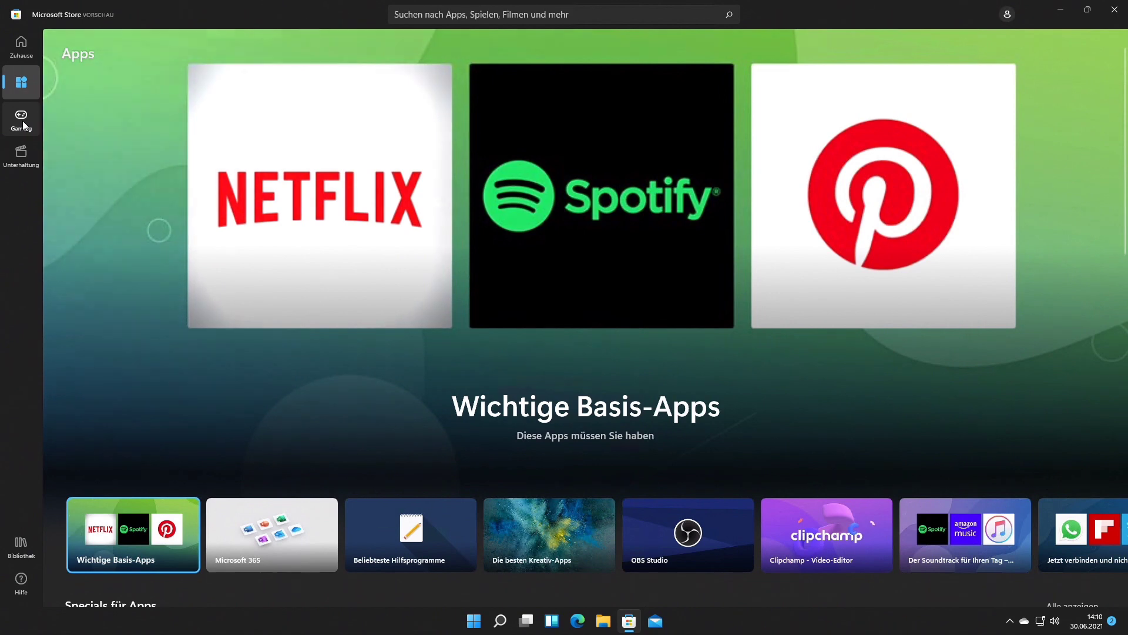
Examine the Gaming page of the Microsoft Store, including the Spiele-Bestseller and Kostenlose Top-Spiele sections.
left_click(22, 121)
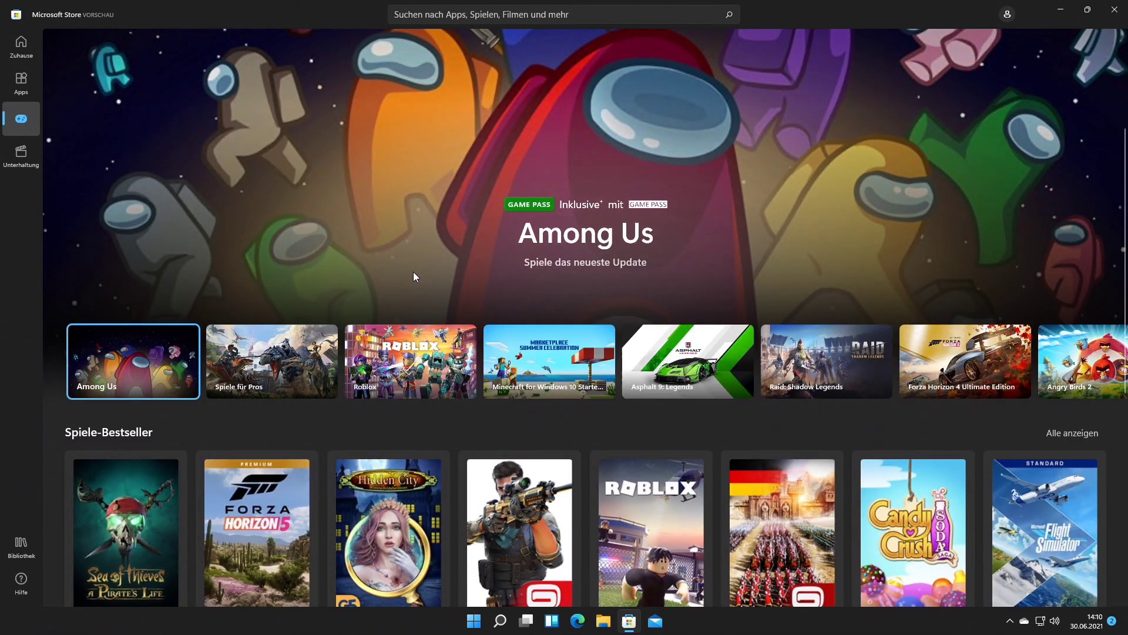
scroll(481, 224, "down", 1)
scroll(517, 217, "up", 3)
scroll(520, 232, "up", 2)
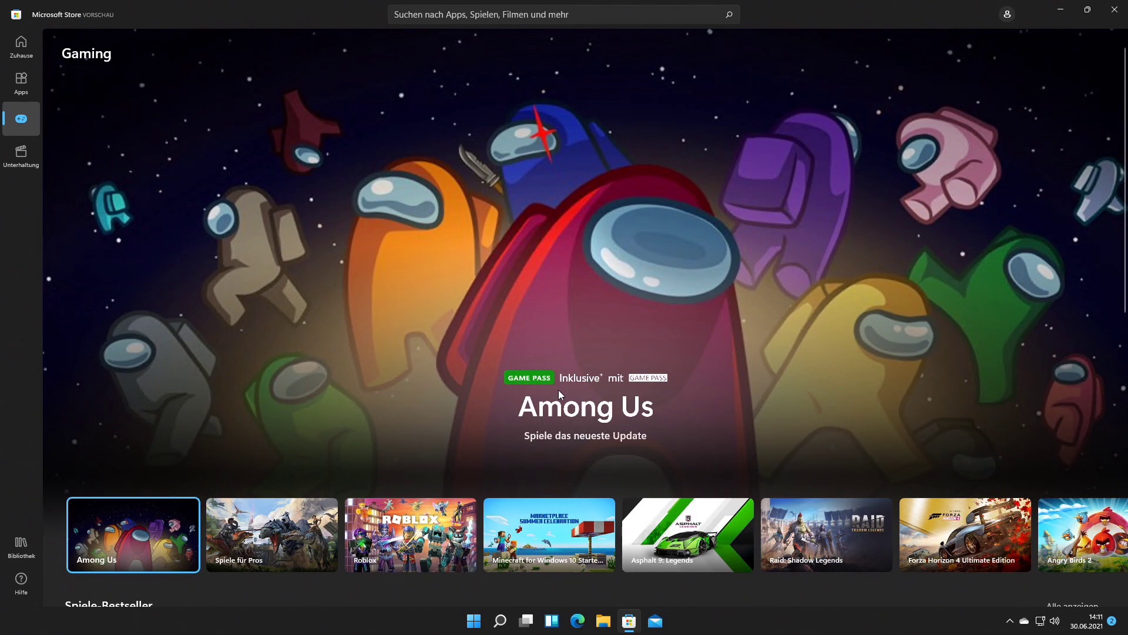
scroll(558, 390, "down", 10)
scroll(556, 390, "up", 3)
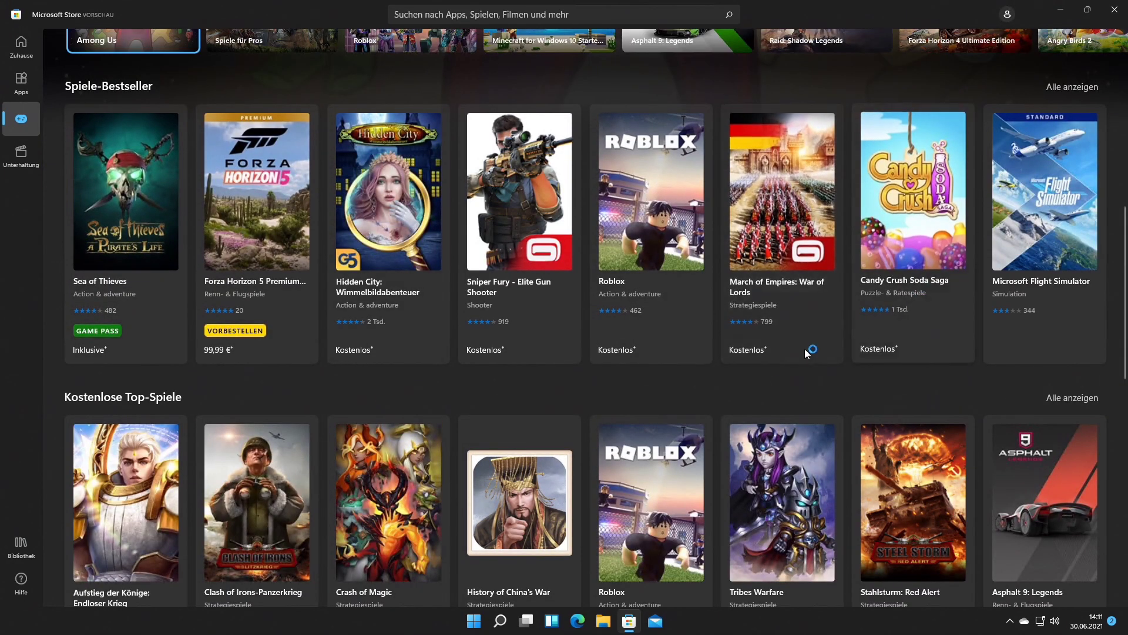
scroll(698, 368, "up", 8)
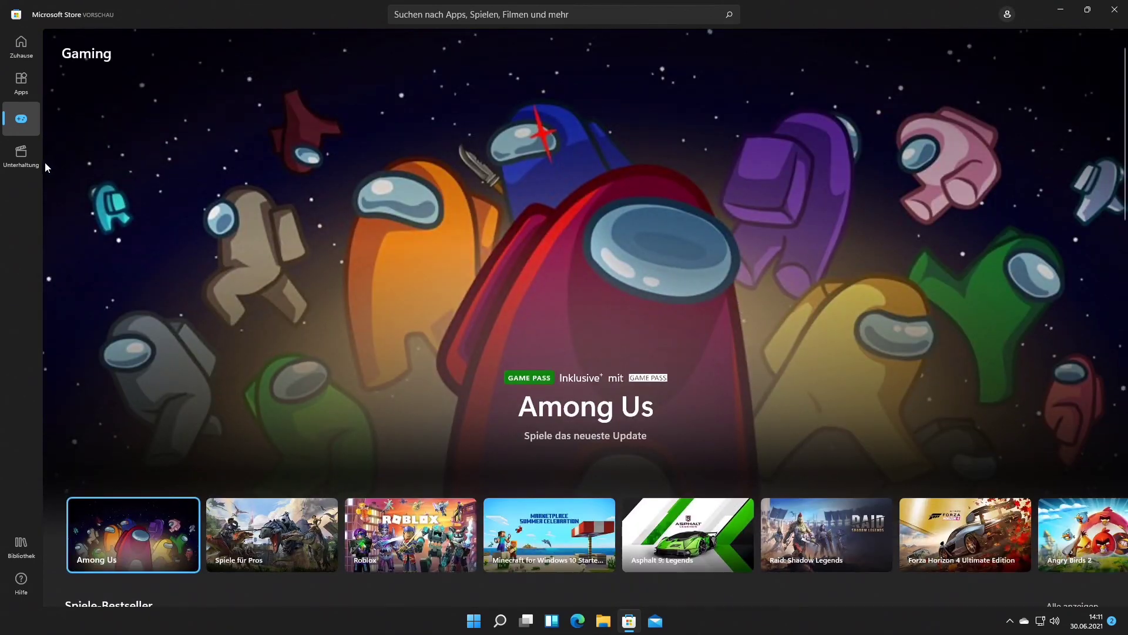
Examine the Unterhaltung page of the Microsoft Store, including the Neue Filme and Erstklassige TV-Streaming-Apps sections, and close the Store.
left_click(29, 155)
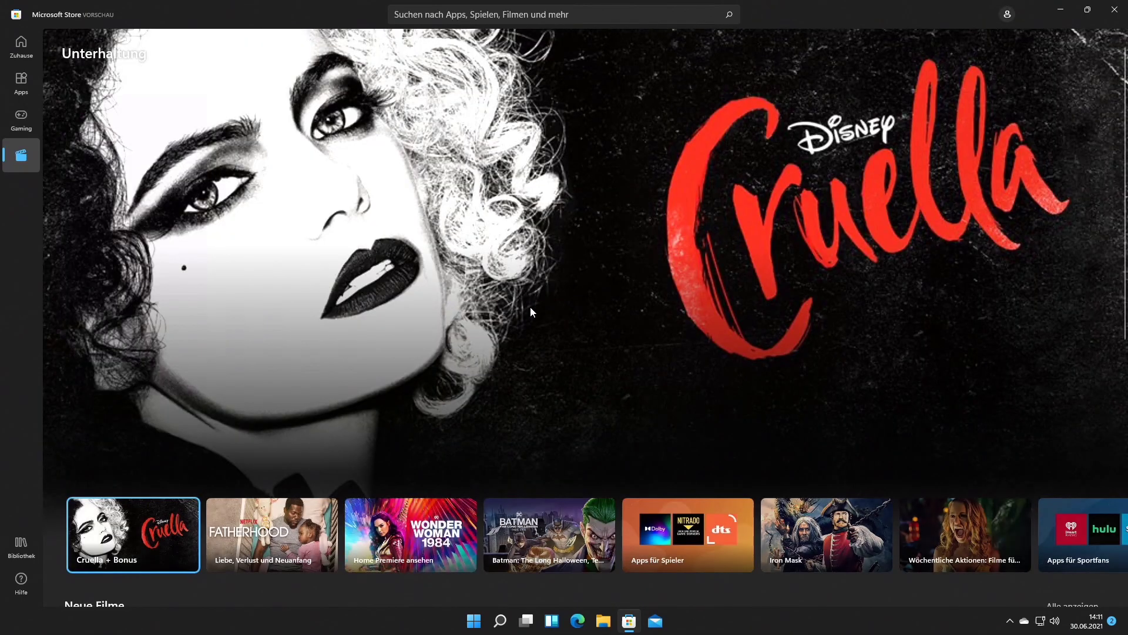
scroll(784, 272, "down", 4)
scroll(625, 301, "down", 3)
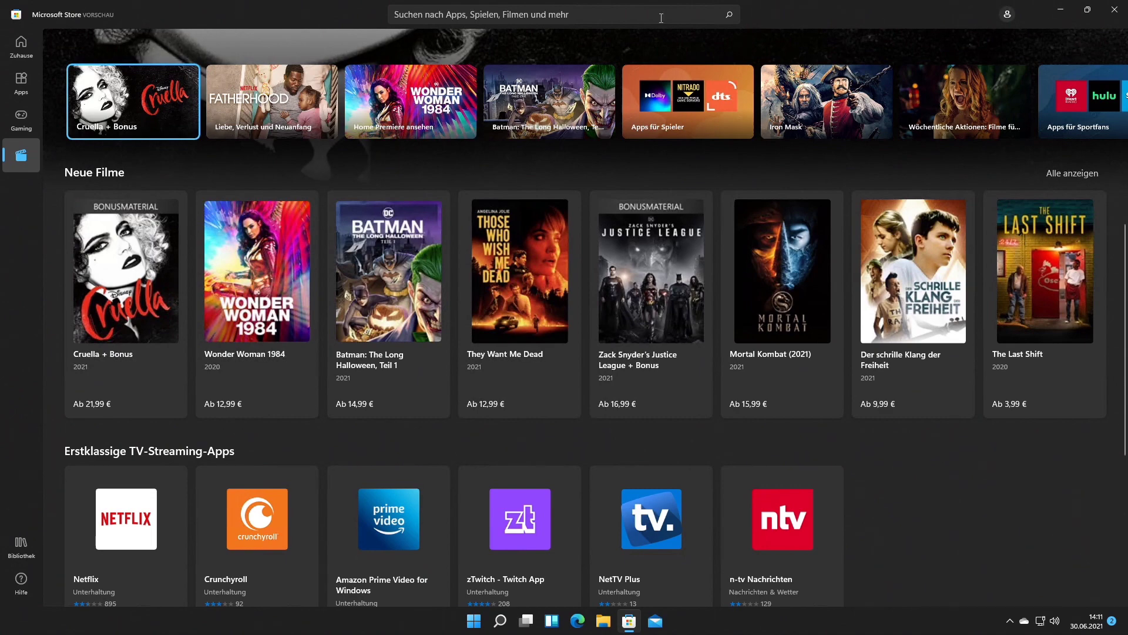
left_click(1115, 10)
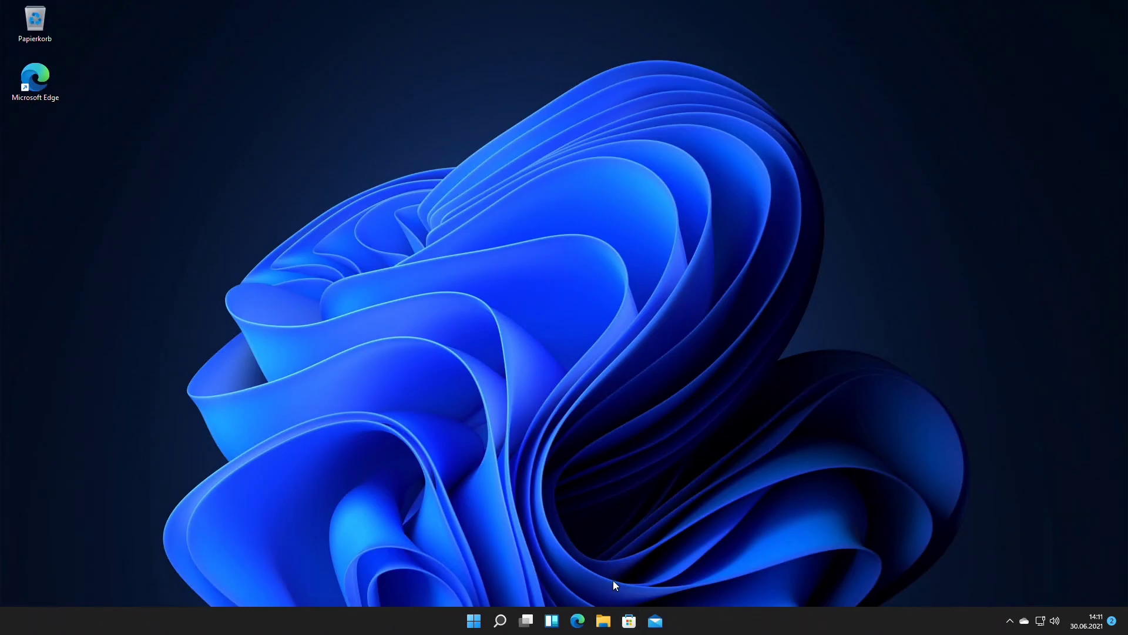
Unpin the Mail app from the taskbar.
right_click(667, 622)
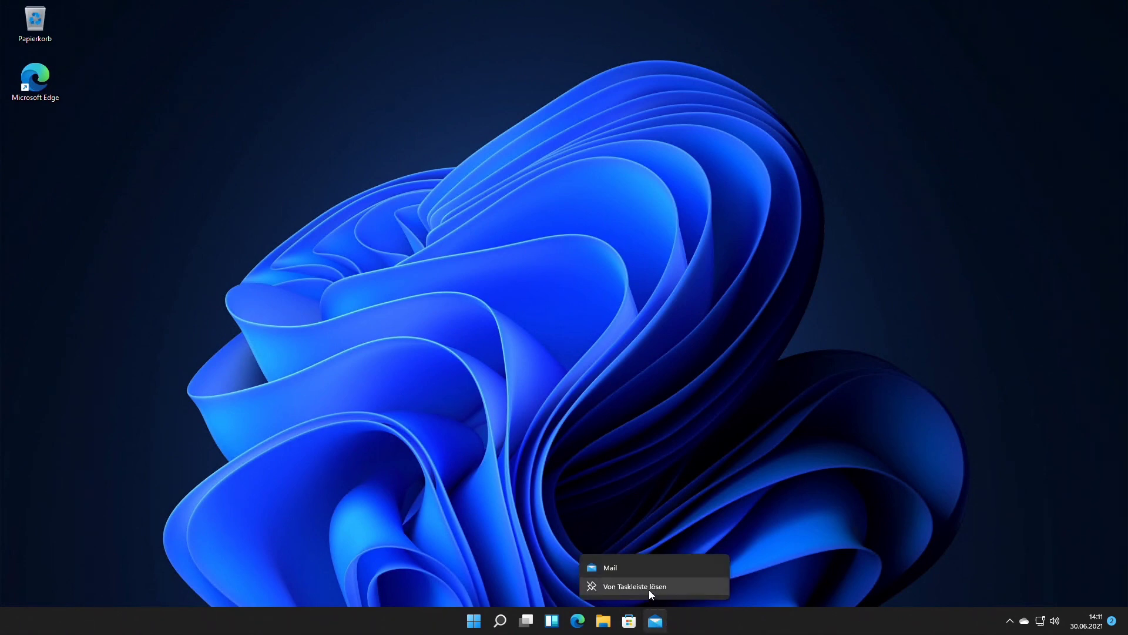
left_click(658, 587)
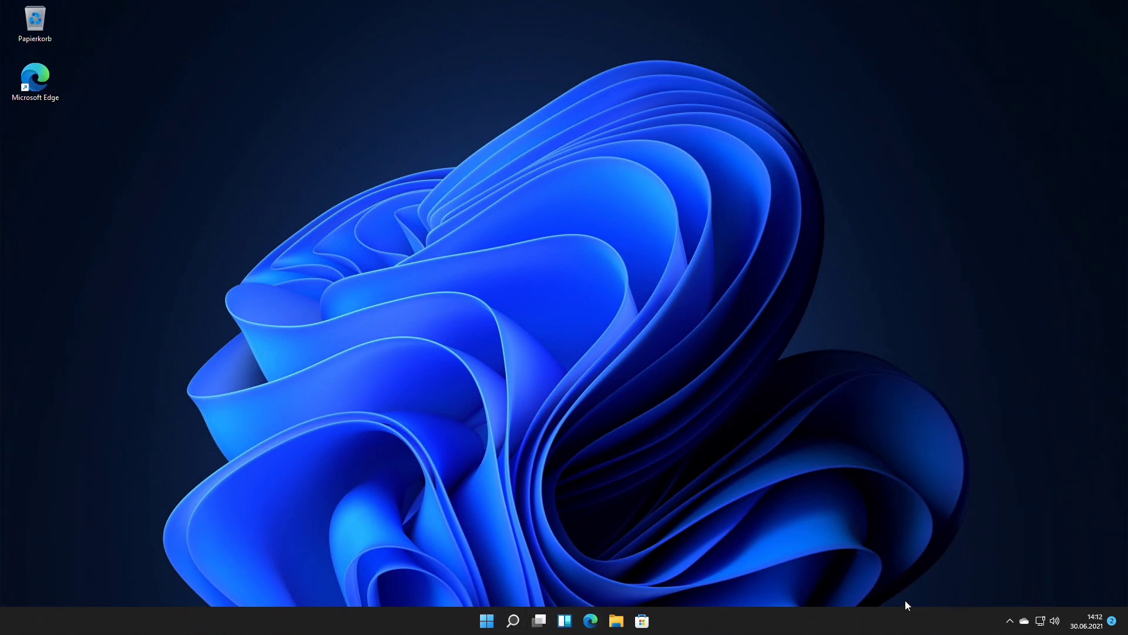
Clear all notifications (Benachrichtigungen) above the calendar, and view the quick settings with the volume control before dismissing them.
left_click(1101, 625)
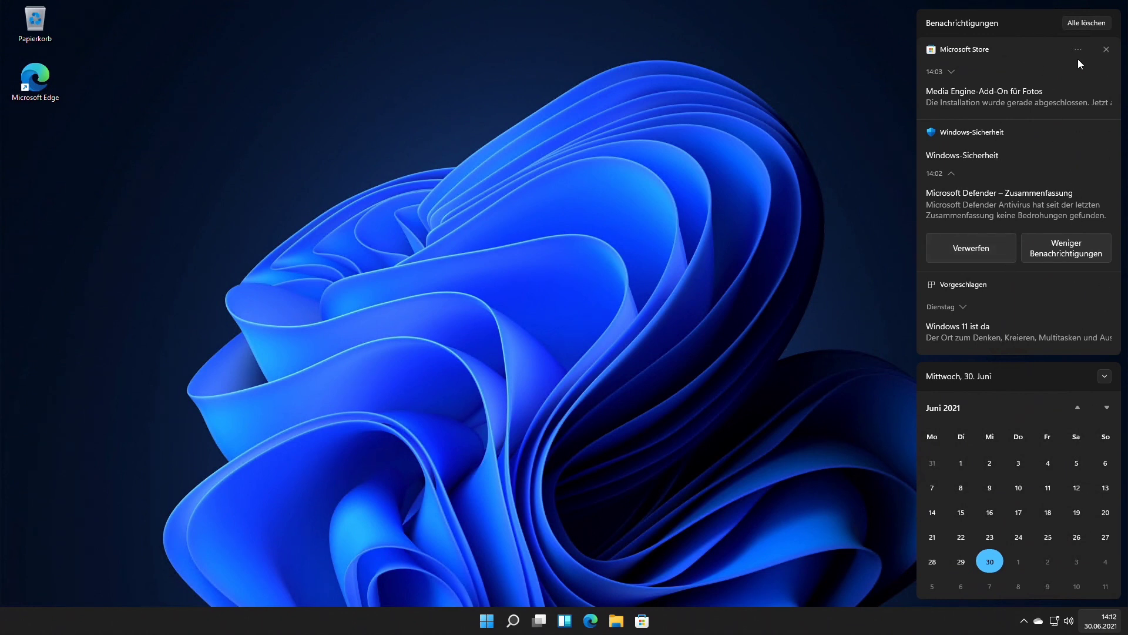
left_click(1085, 24)
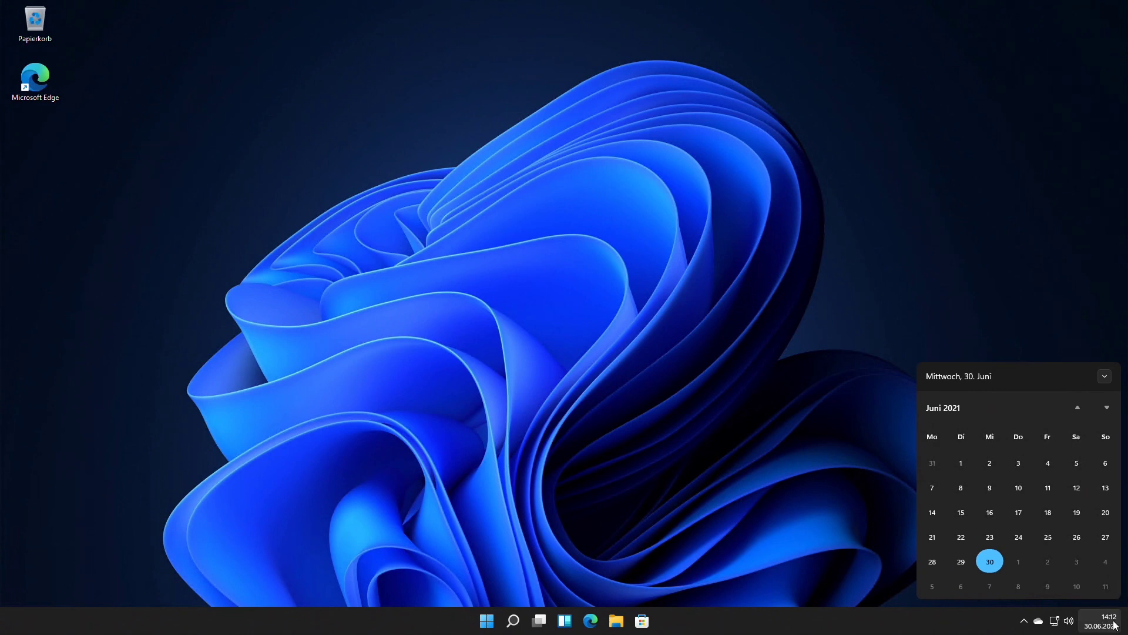
left_click(1068, 622)
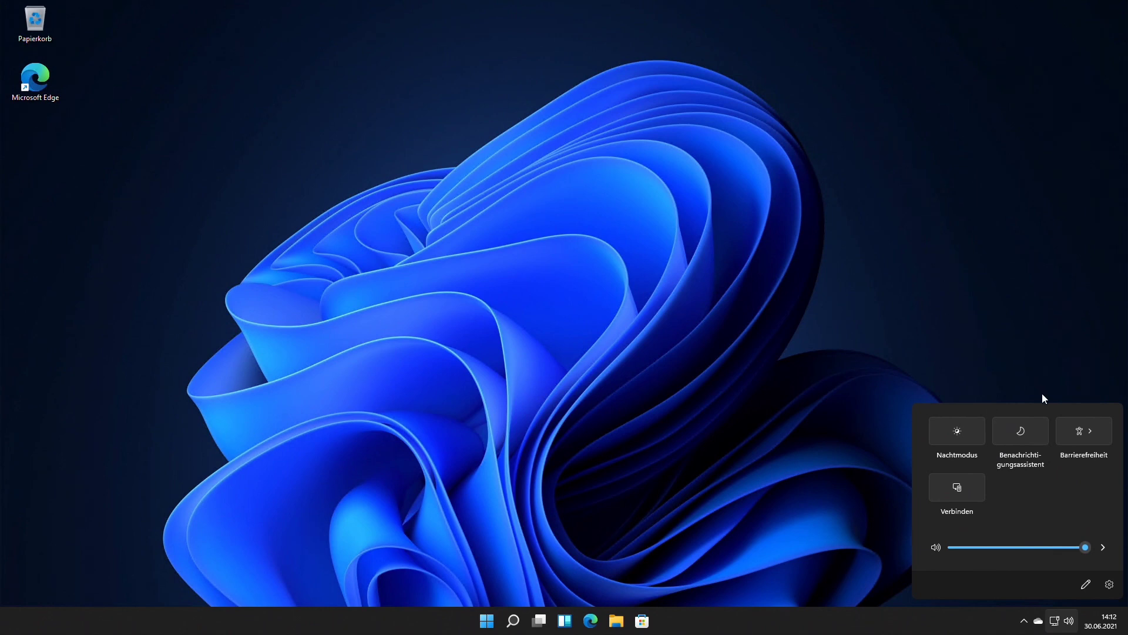
left_click(819, 373)
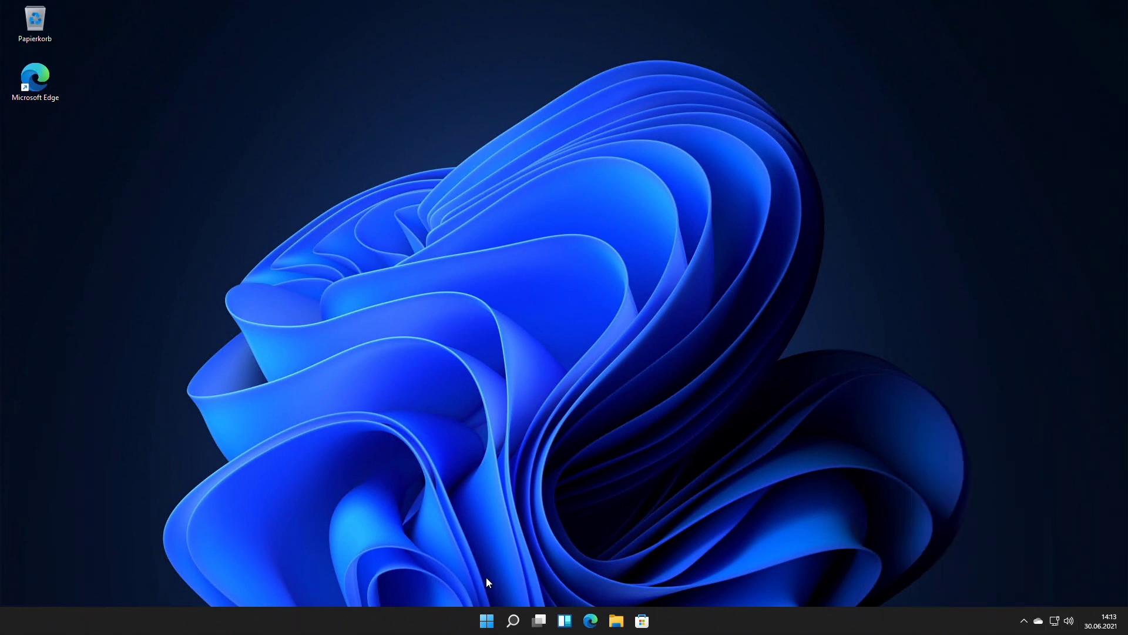
Open Einstellungen and look through the Bluetooth & devices, Network & internet, Personalisierung, Apps and System pages.
left_click(486, 622)
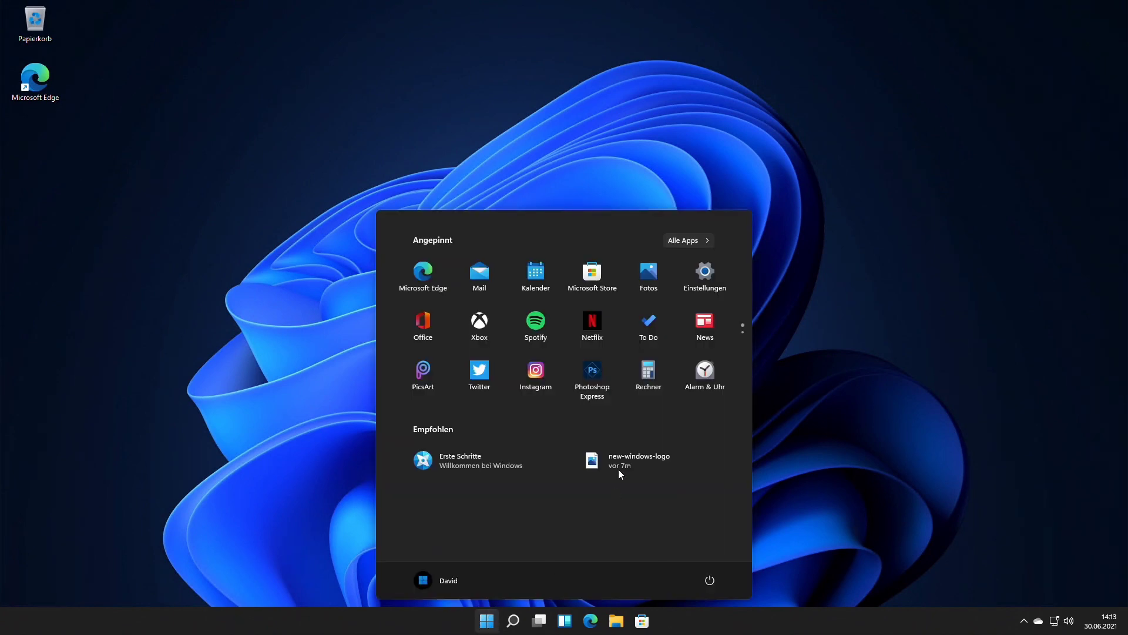
left_click(707, 275)
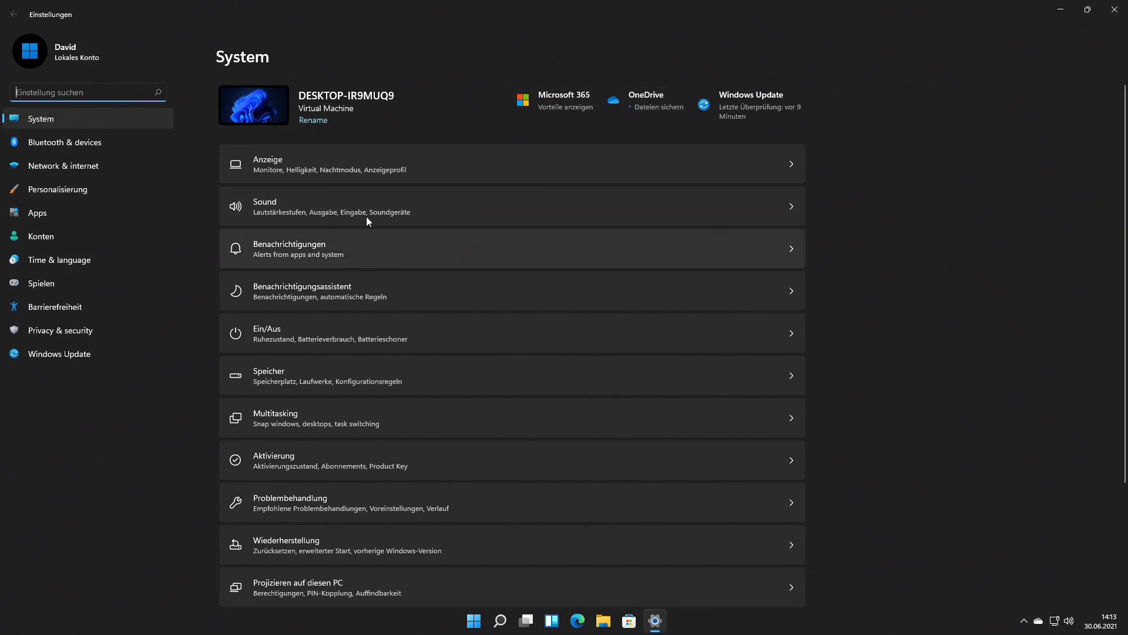
left_click(108, 145)
left_click(98, 167)
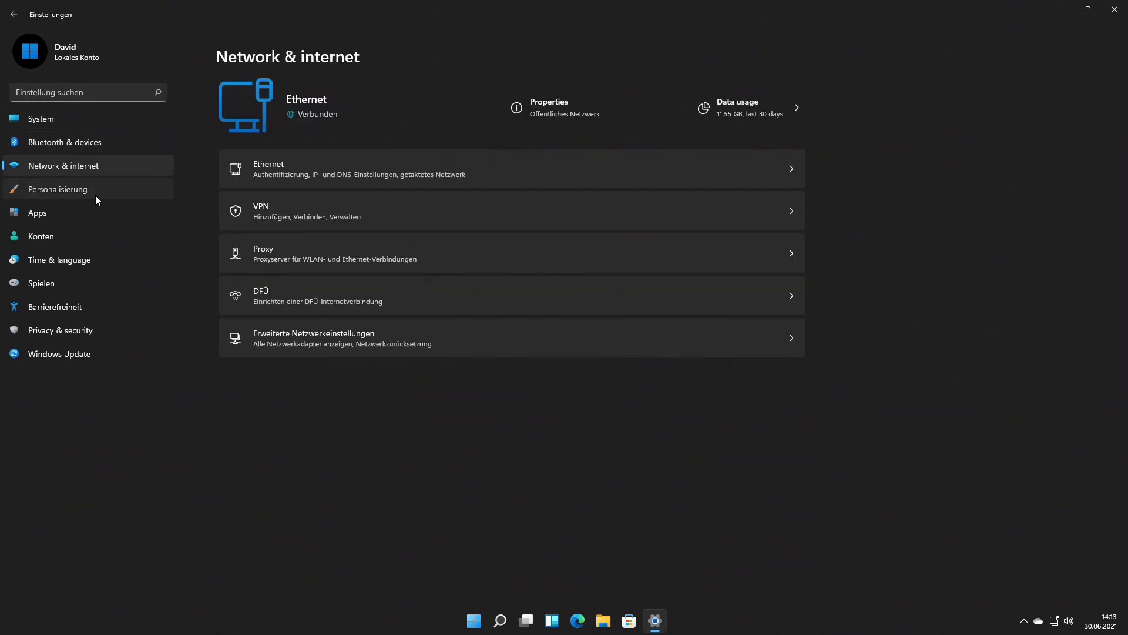
left_click(95, 194)
left_click(115, 210)
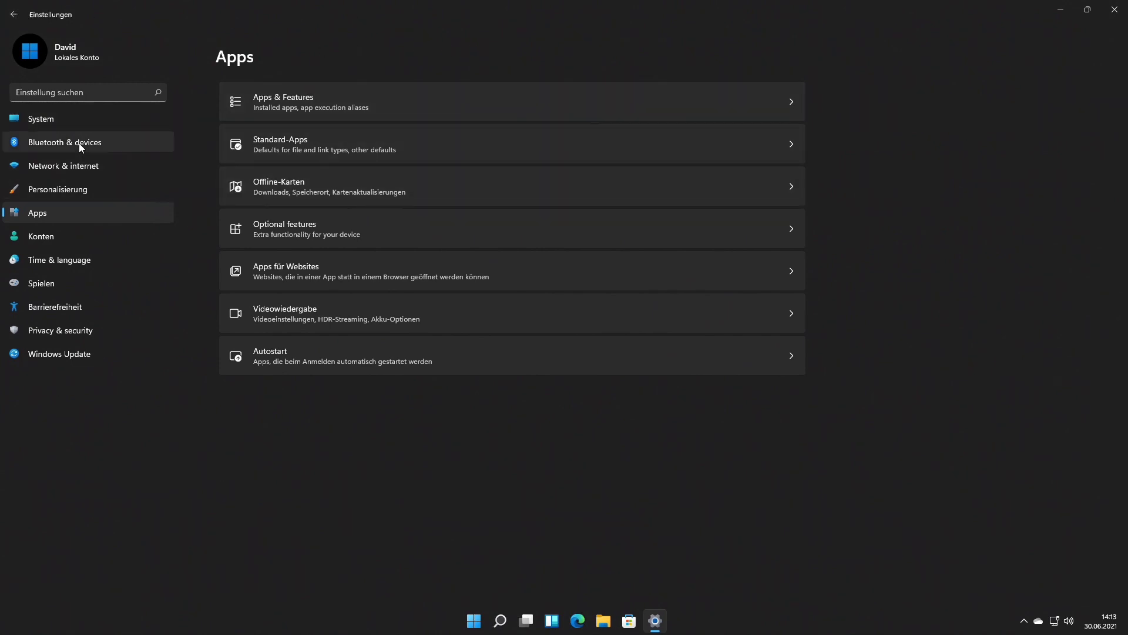
left_click(79, 127)
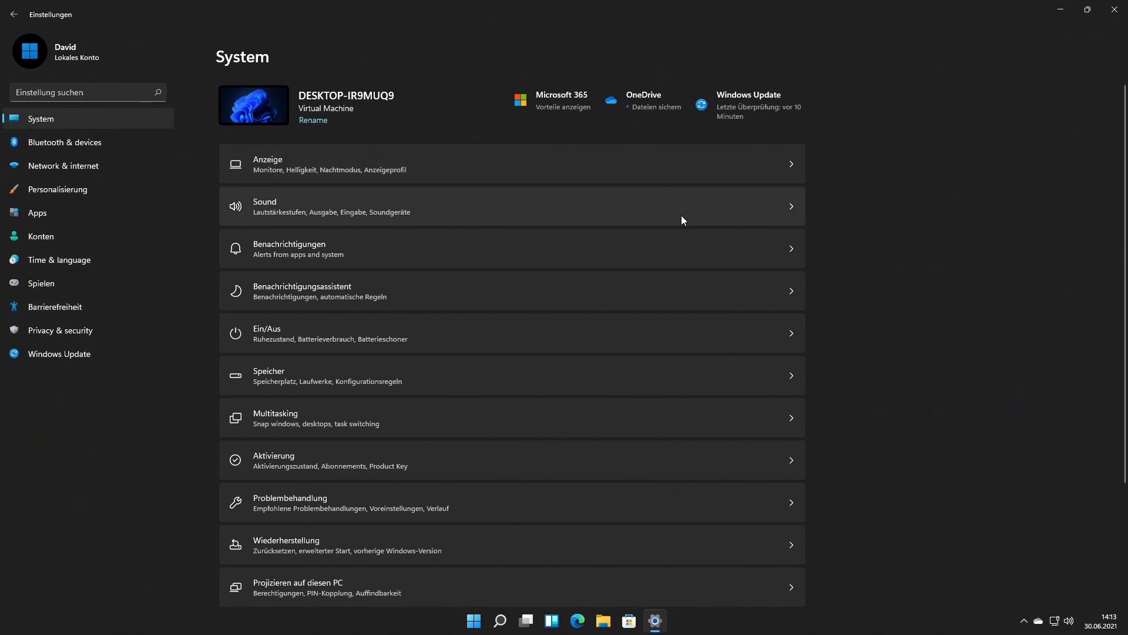
scroll(664, 232, "down", 3)
scroll(670, 253, "up", 3)
Start a check for new updates in Windows Update.
left_click(100, 351)
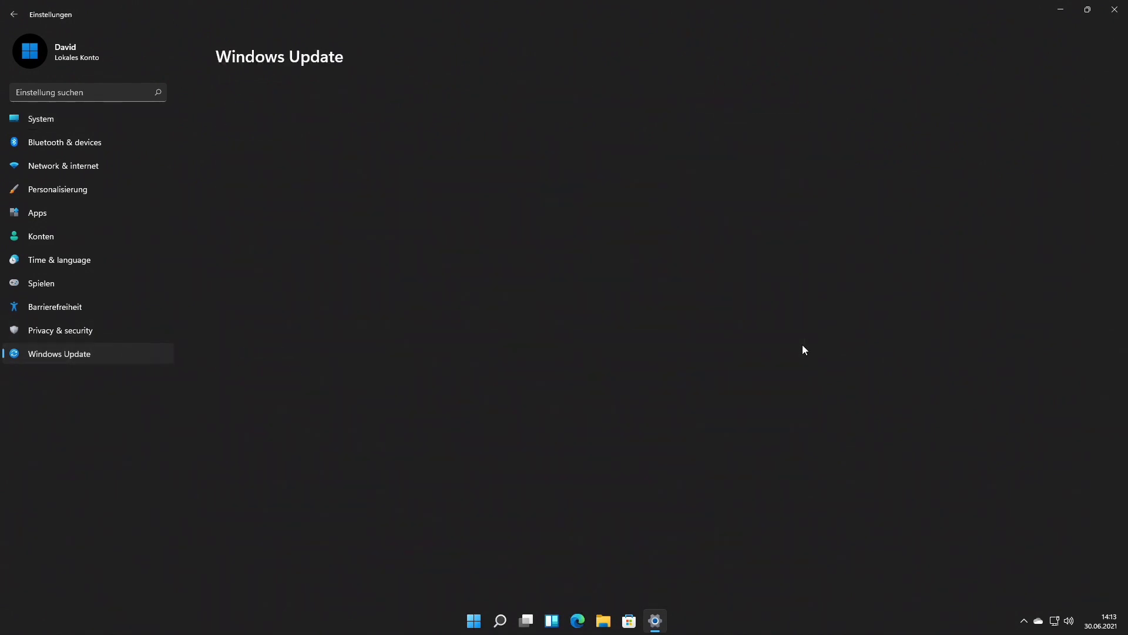
left_click(749, 112)
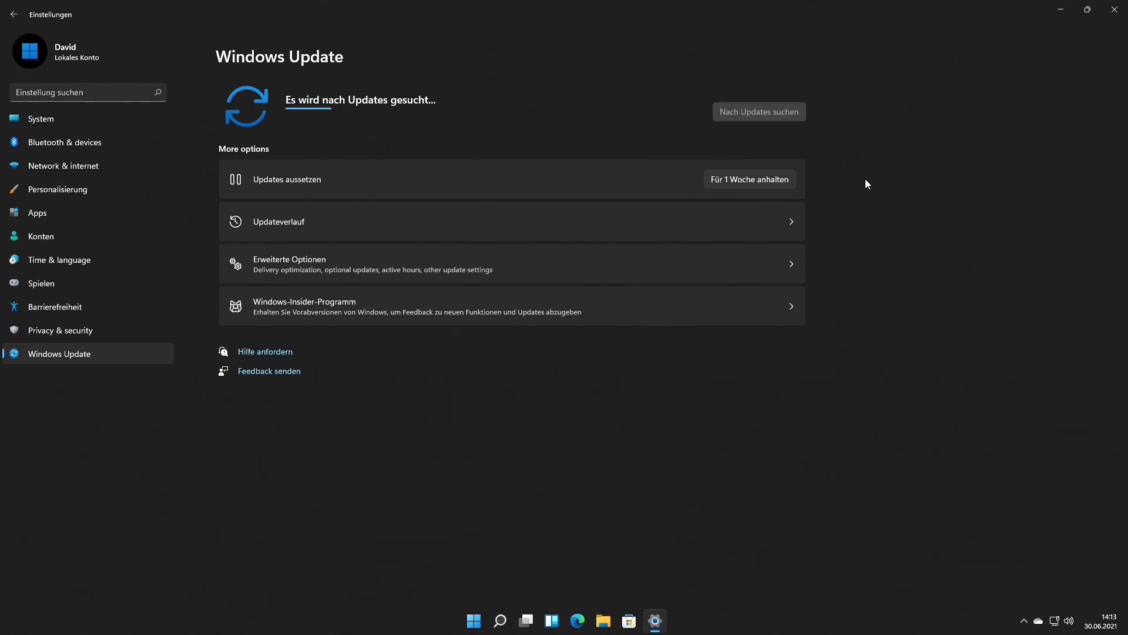
Apply the light Windows design with the blue bloom wallpaper under Personalisierung, and close the settings window.
left_click(93, 187)
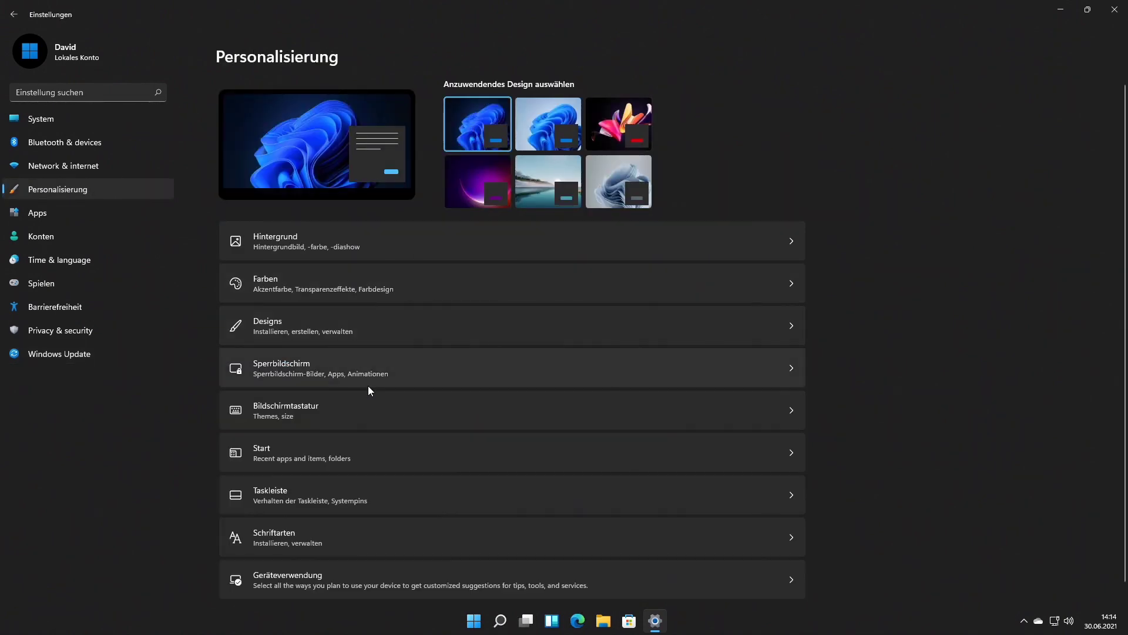
left_click(552, 119)
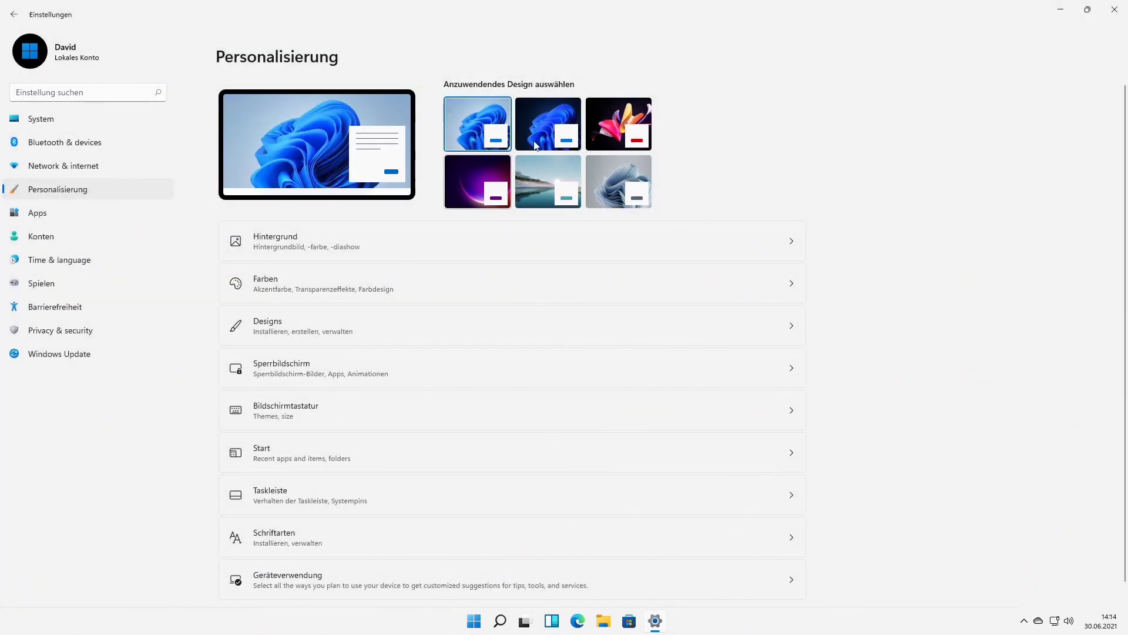
left_click(1115, 9)
Reopen Einstellungen in the light design, examine the System, Personalisierung and Windows Update pages, and close the window.
key("super")
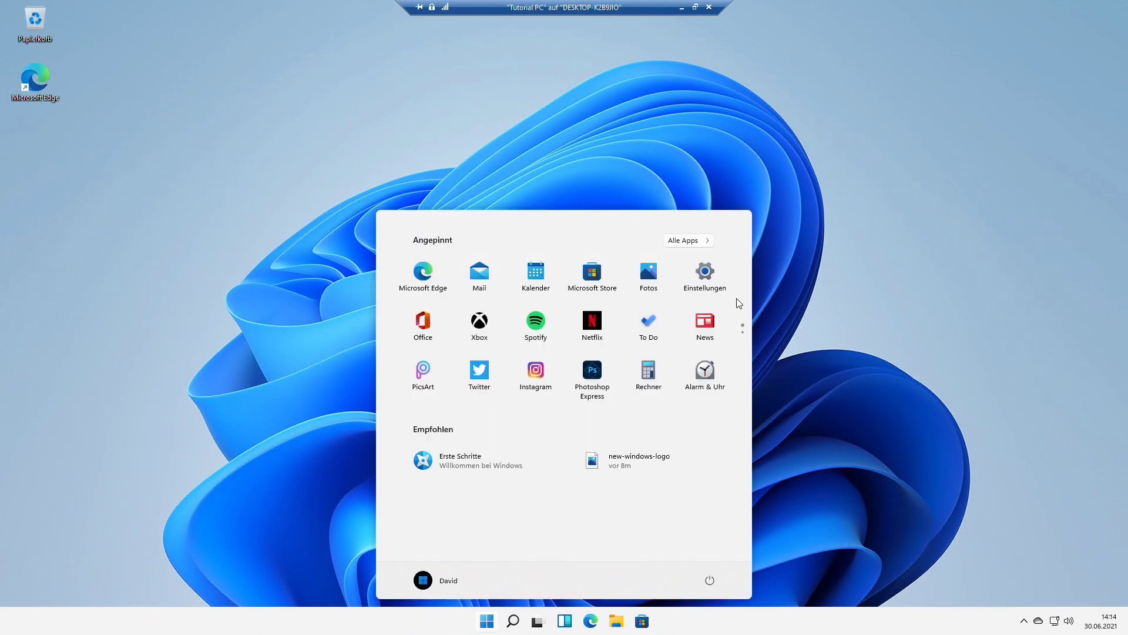
left_click(706, 274)
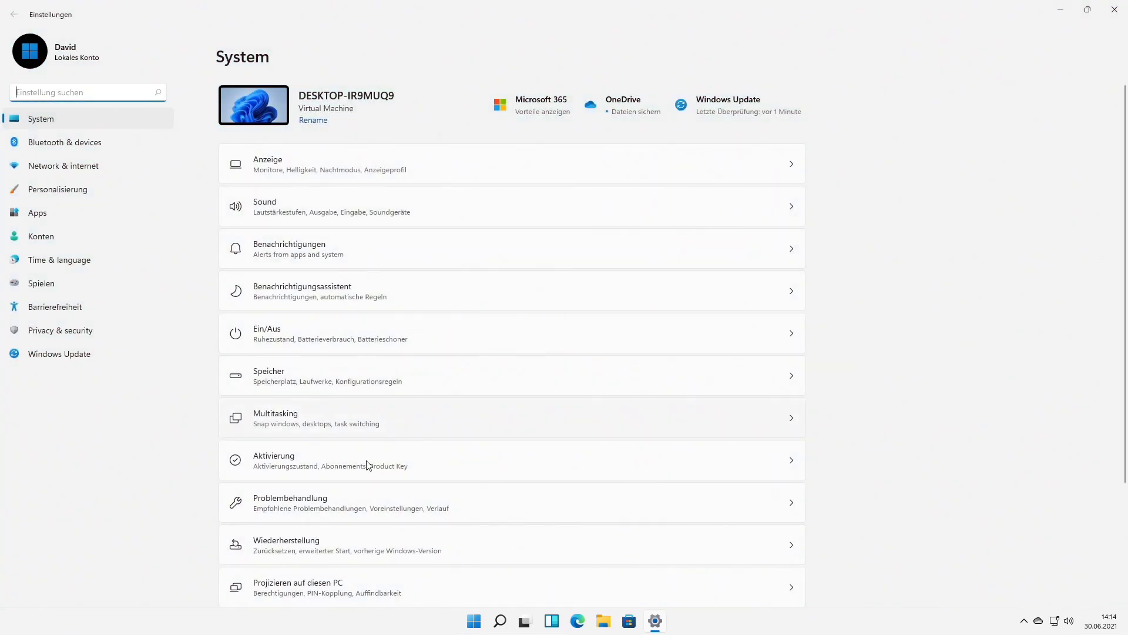
scroll(388, 395, "down", 3)
scroll(383, 395, "up", 3)
scroll(272, 342, "down", 3)
scroll(270, 340, "up", 3)
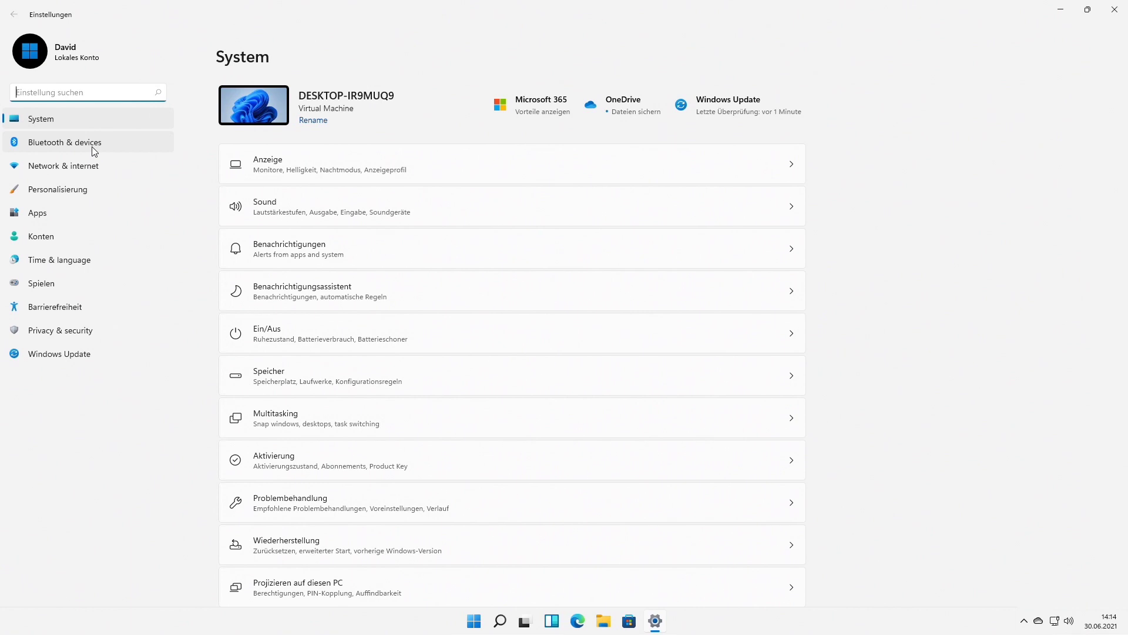
left_click(83, 190)
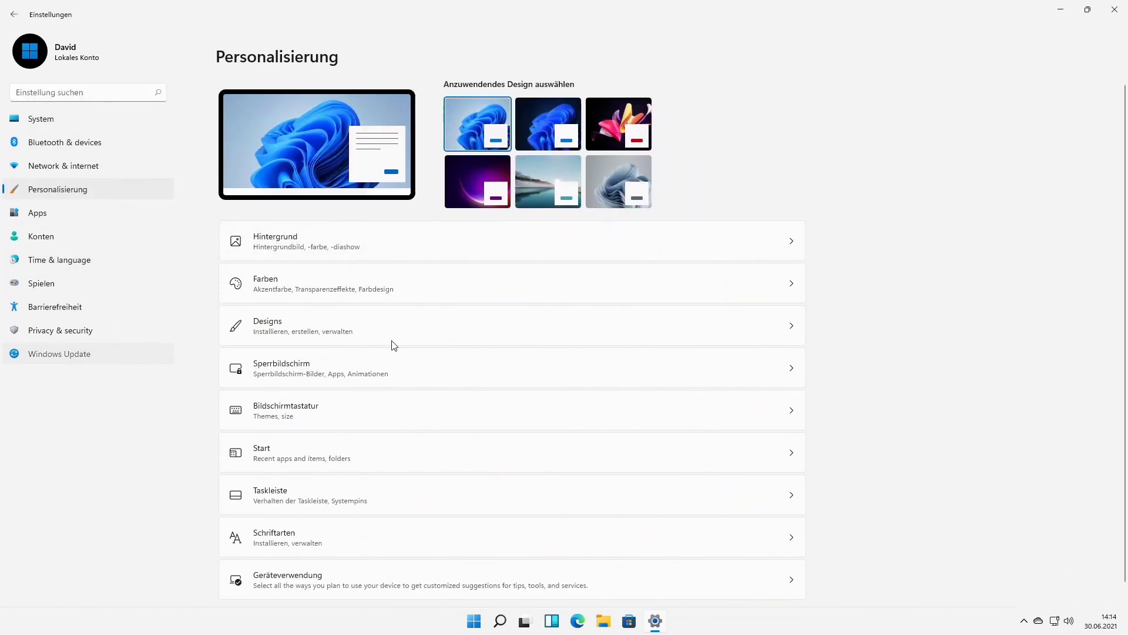
left_click(176, 352)
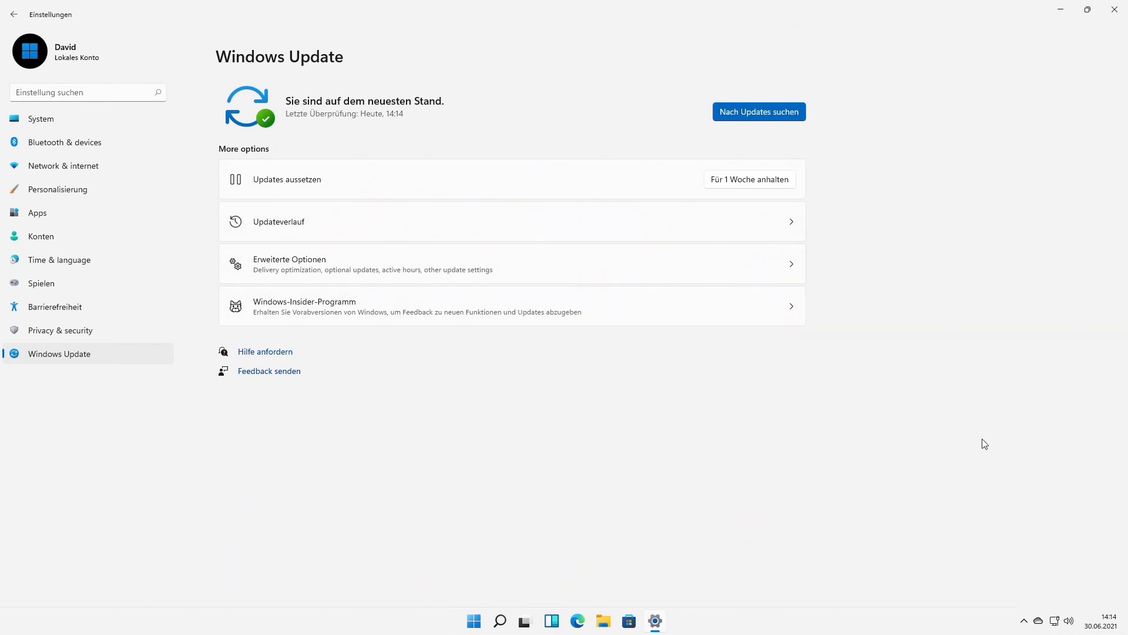
left_click(1114, 10)
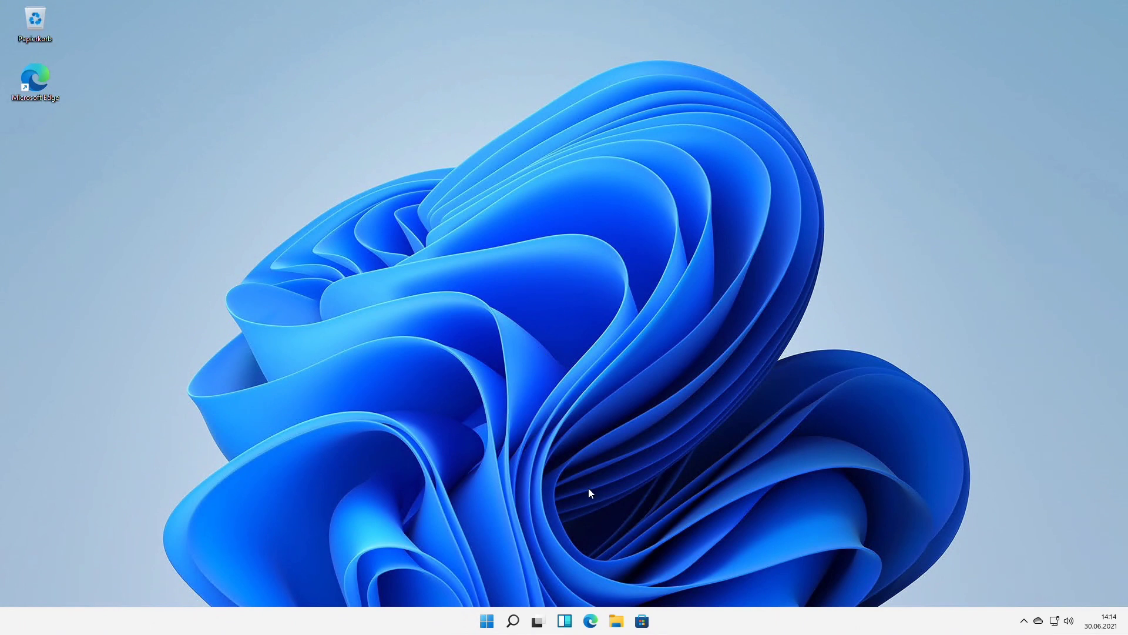
Search Windows for "sys", open the Systemsteuerung to view its categories, move its window higher and close it.
left_click(500, 621)
left_click(513, 620)
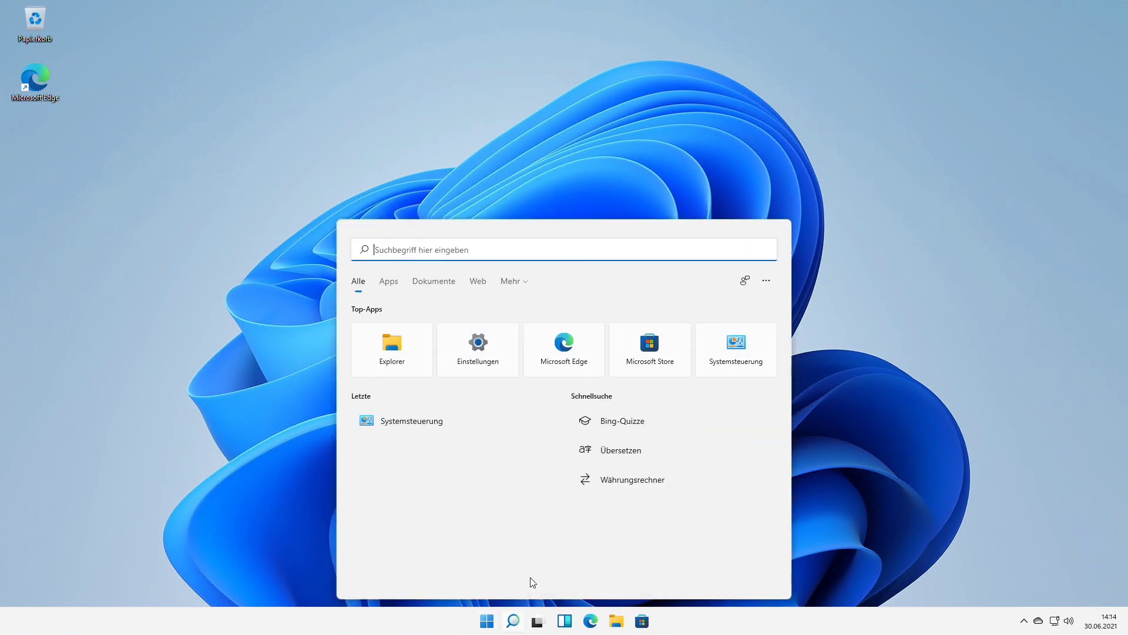
type("sys")
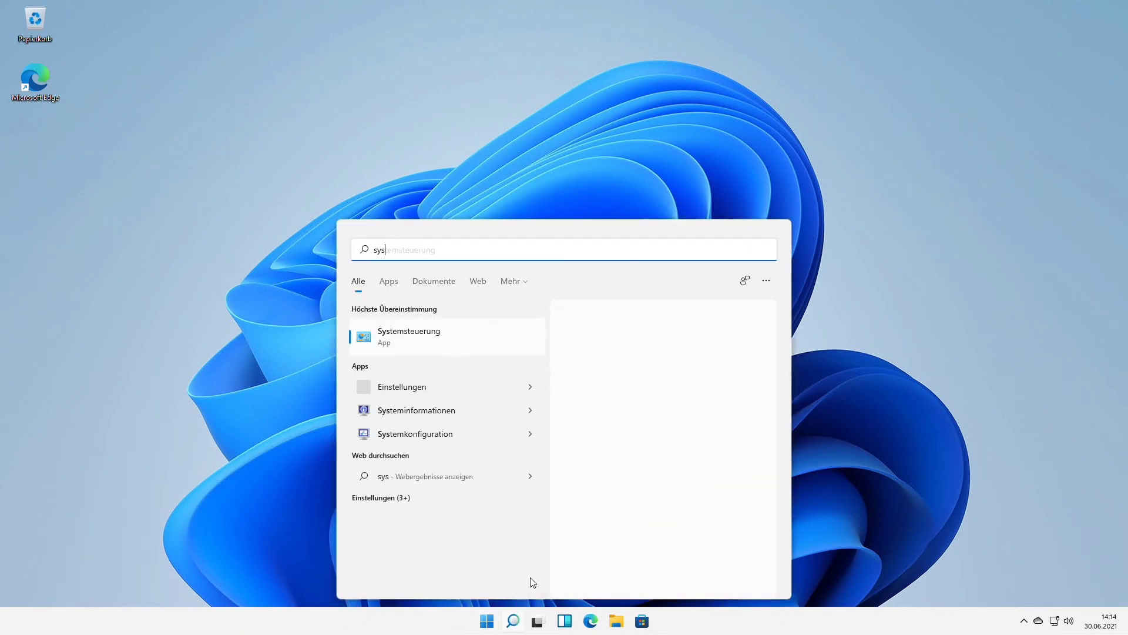
left_click(409, 334)
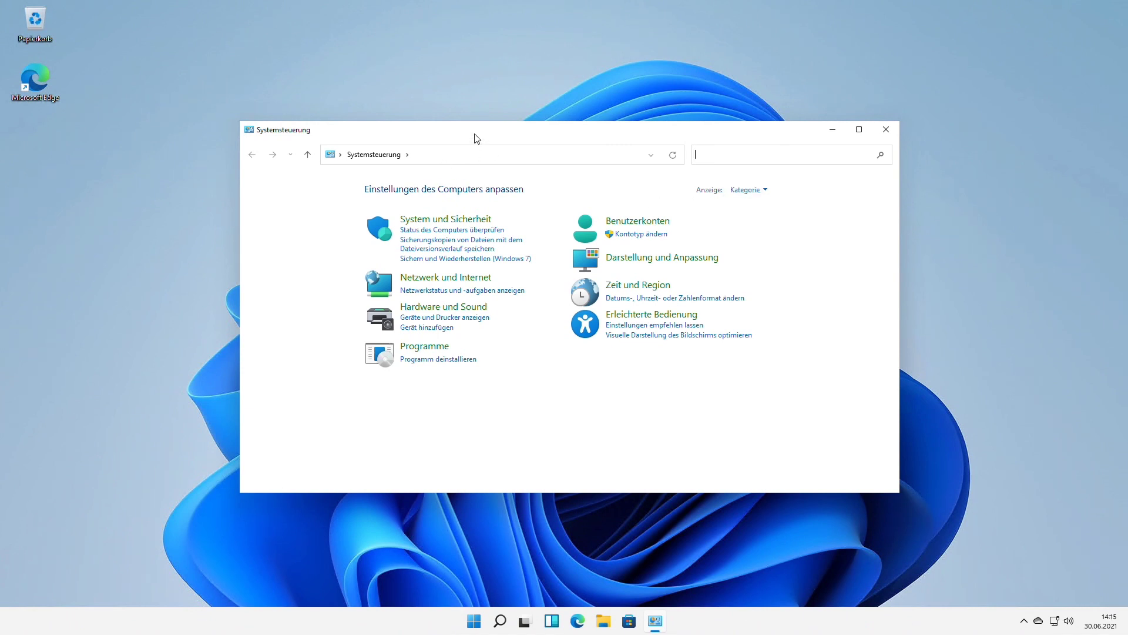
left_click_drag(475, 137, 484, 94)
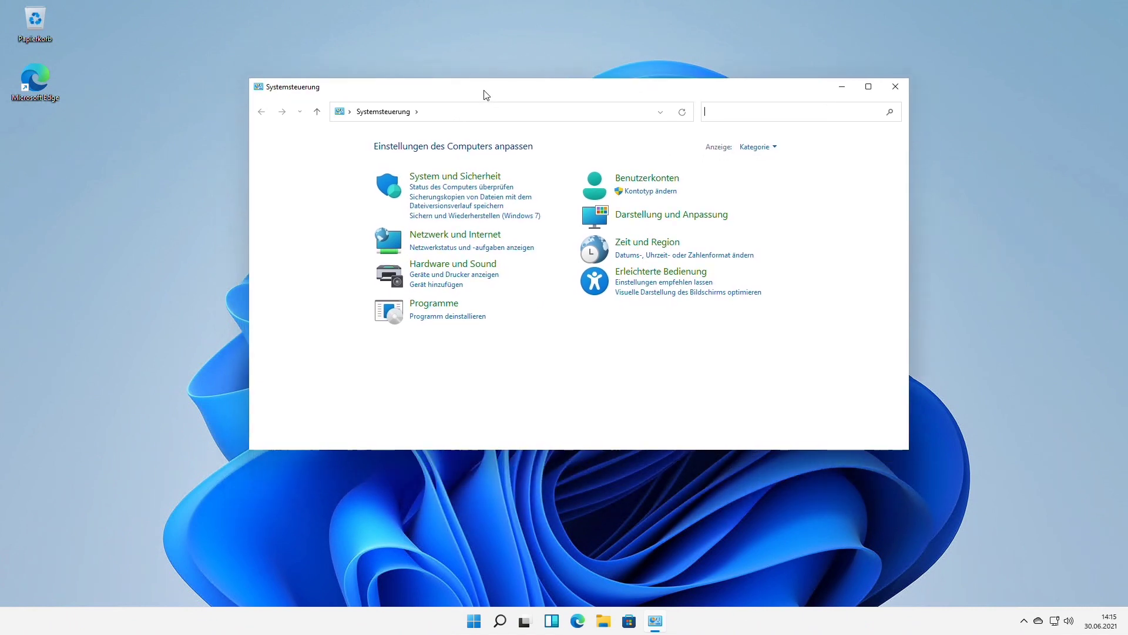
left_click(897, 91)
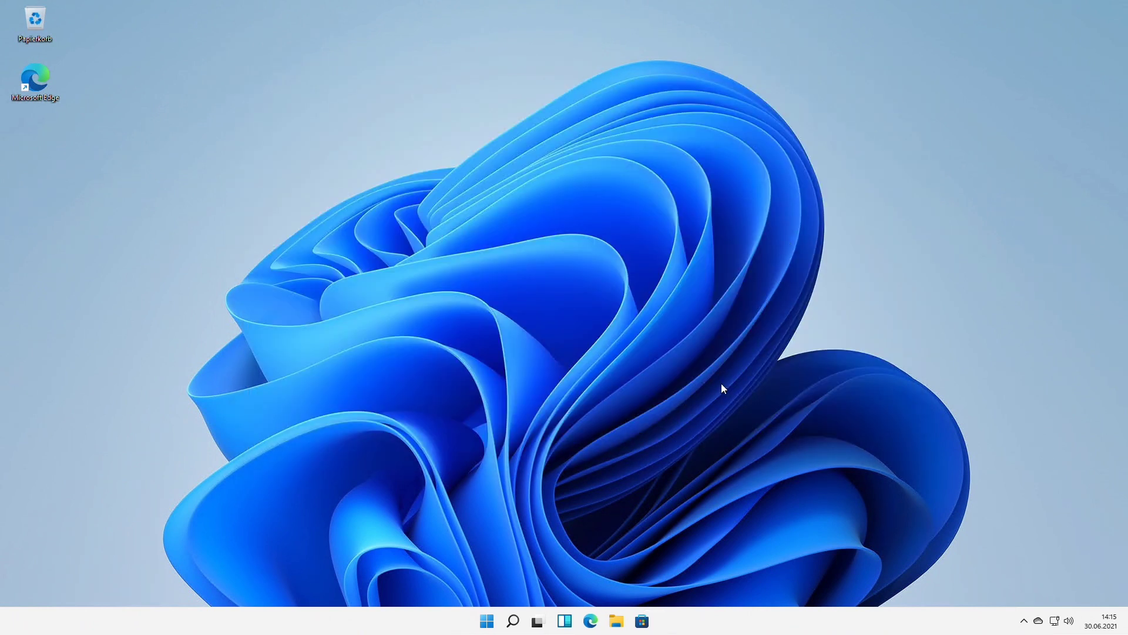
Search for "inter" from the Start menu, then clear the query and return to the desktop.
left_click(493, 623)
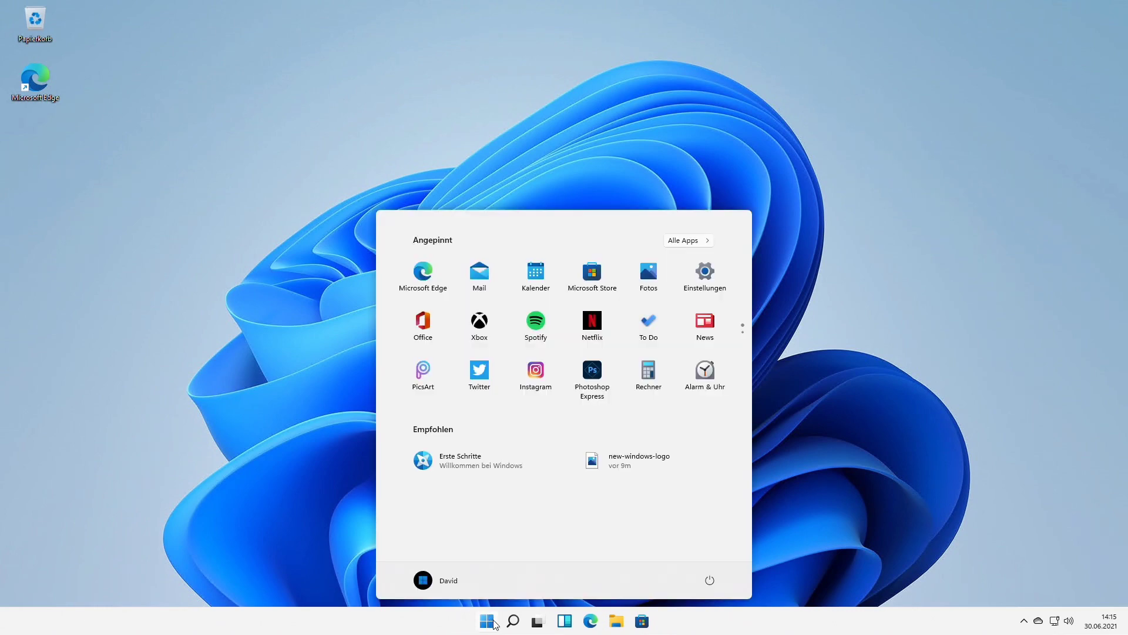
type("inter")
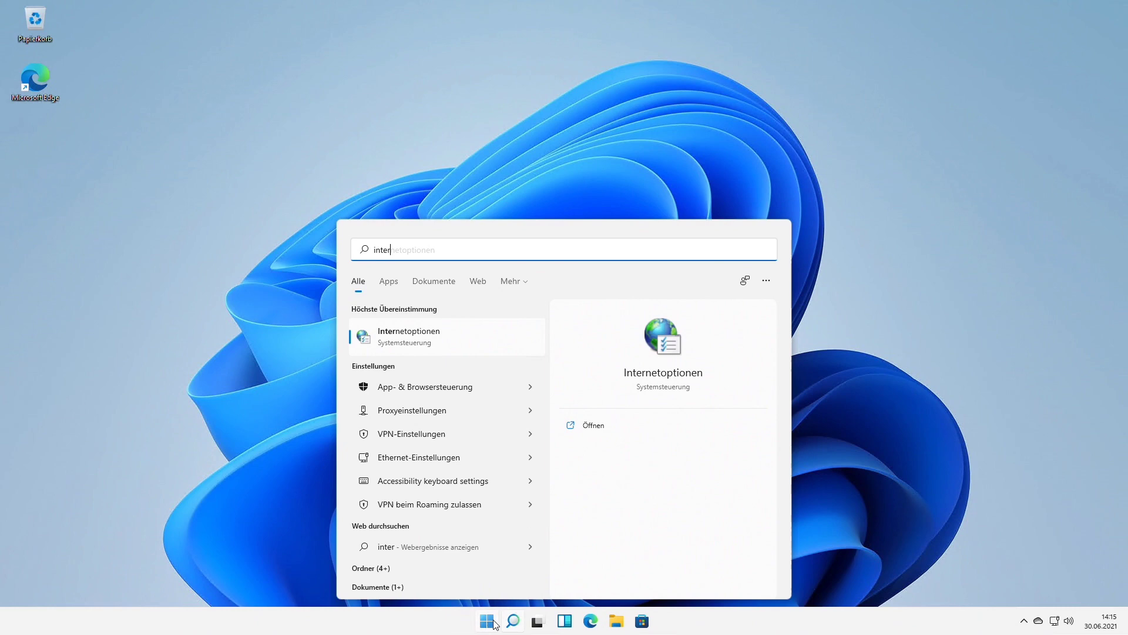
key("BackSpace")
key("BackSpace")
key("BackSpace")
key("BackSpace")
key("BackSpace")
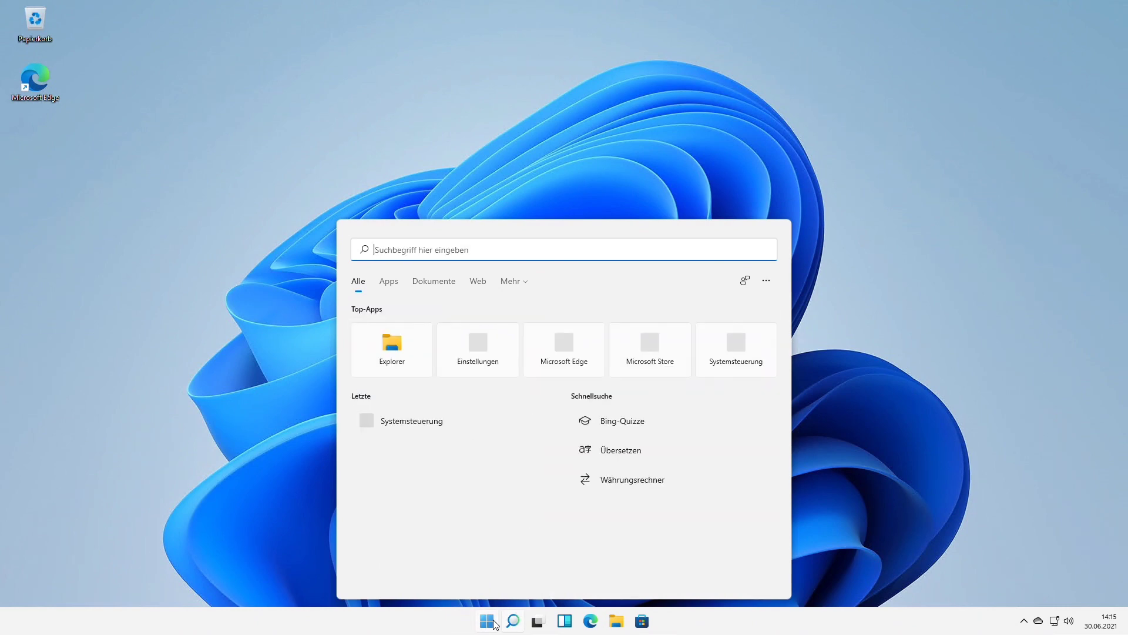
left_click(480, 627)
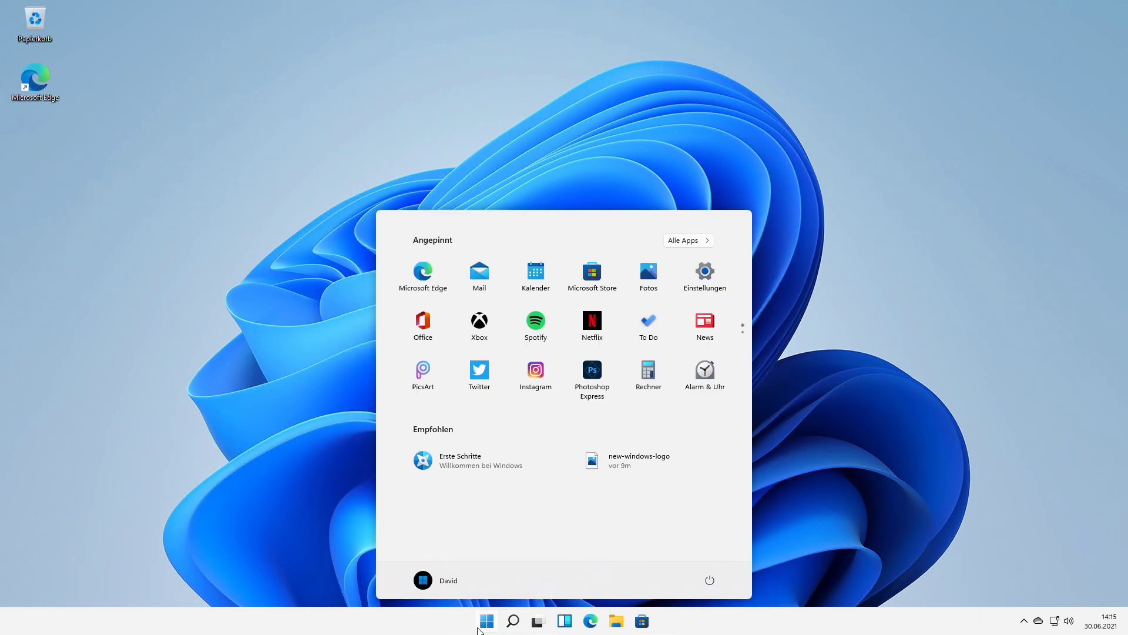
left_click(479, 629)
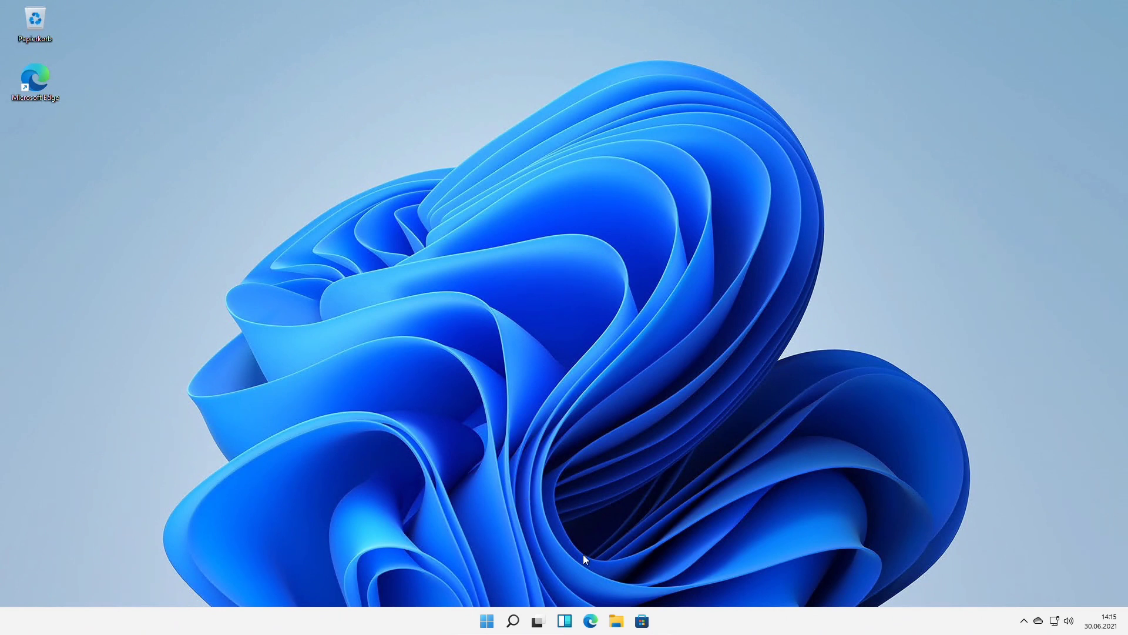
Open the desktop's context menu to view its entries and dismiss it.
right_click(611, 281)
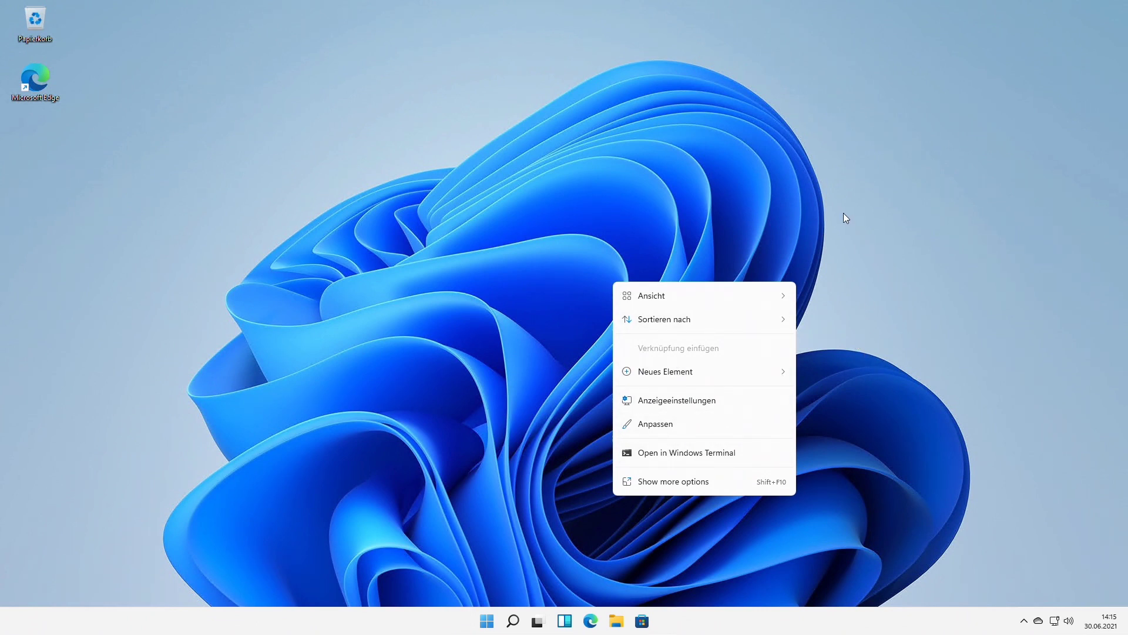
left_click(845, 235)
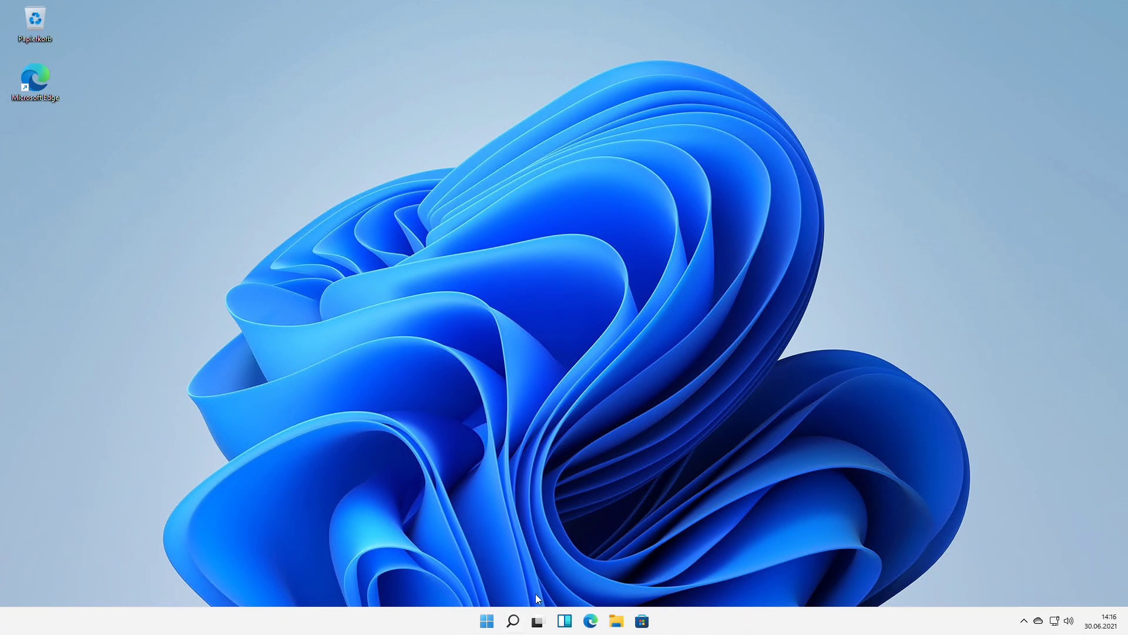
Open an Explorer window and snap it into the right column of the narrow-wide-narrow snap layout.
left_click(617, 621)
mouse_move(870, 63)
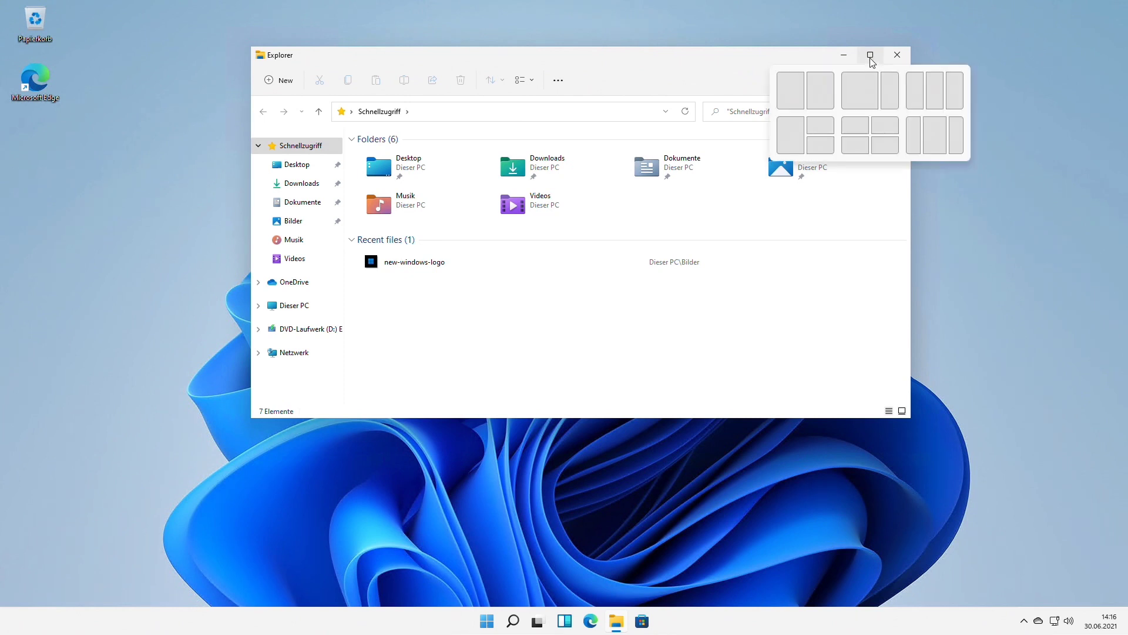
left_click_drag(783, 53, 736, 63)
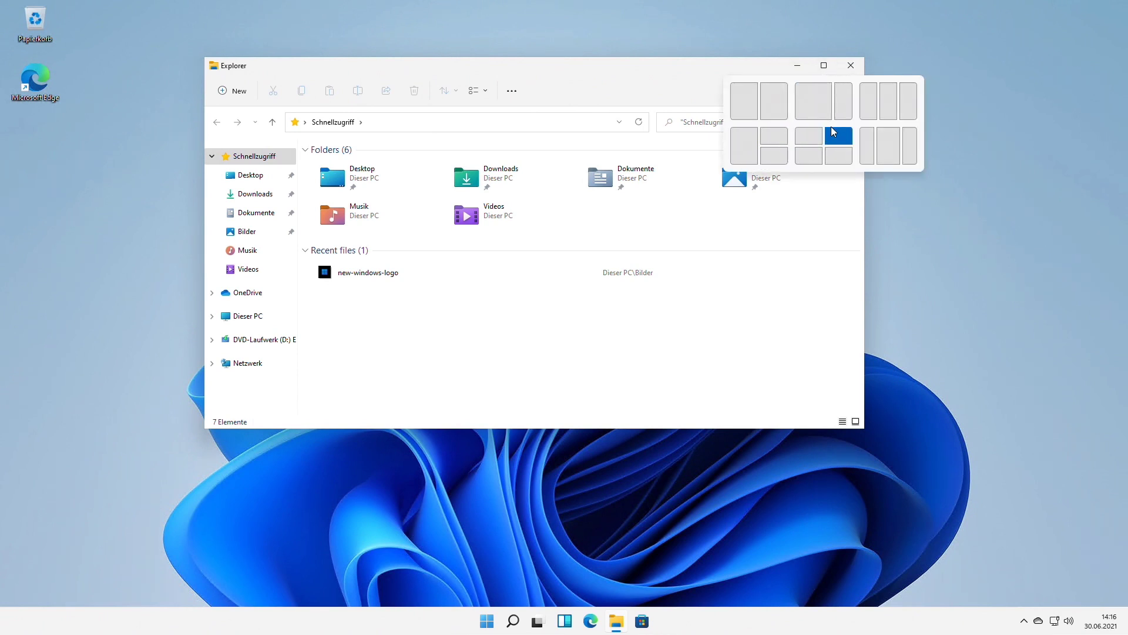
left_click(908, 147)
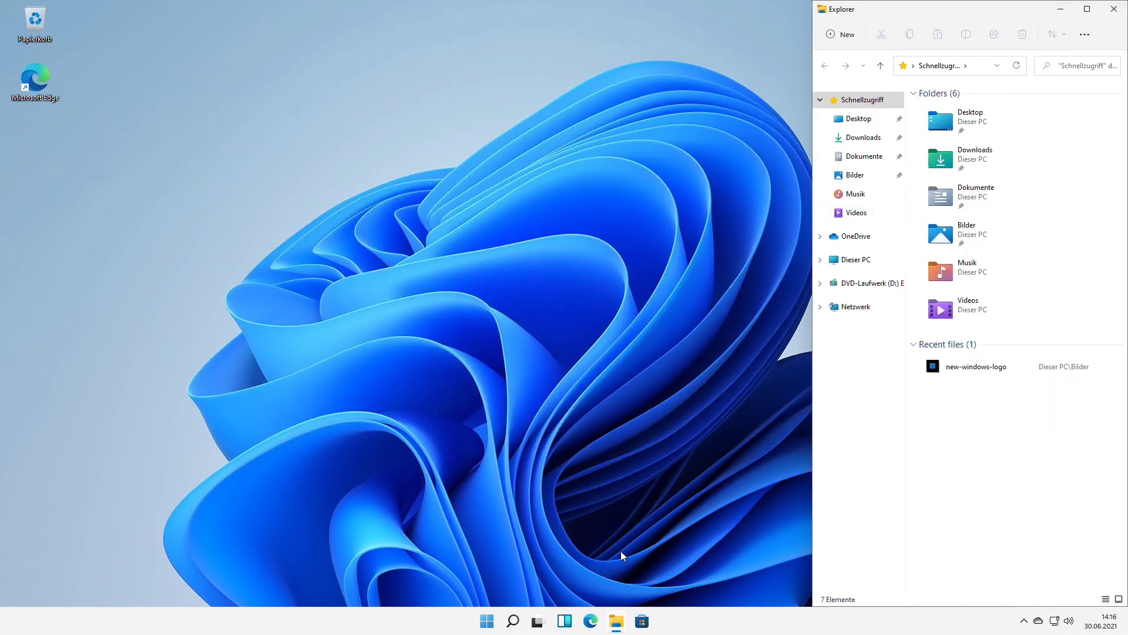
Open a second Explorer window and snap it into the left column of the three-equal-columns snap layout.
right_click(617, 621)
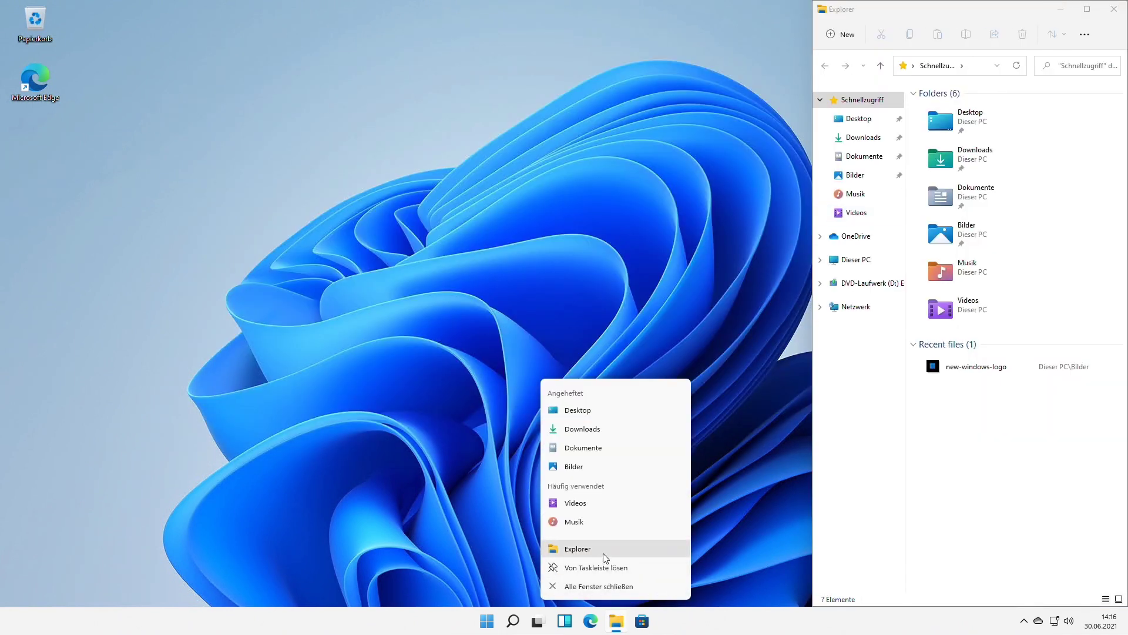
left_click(603, 554)
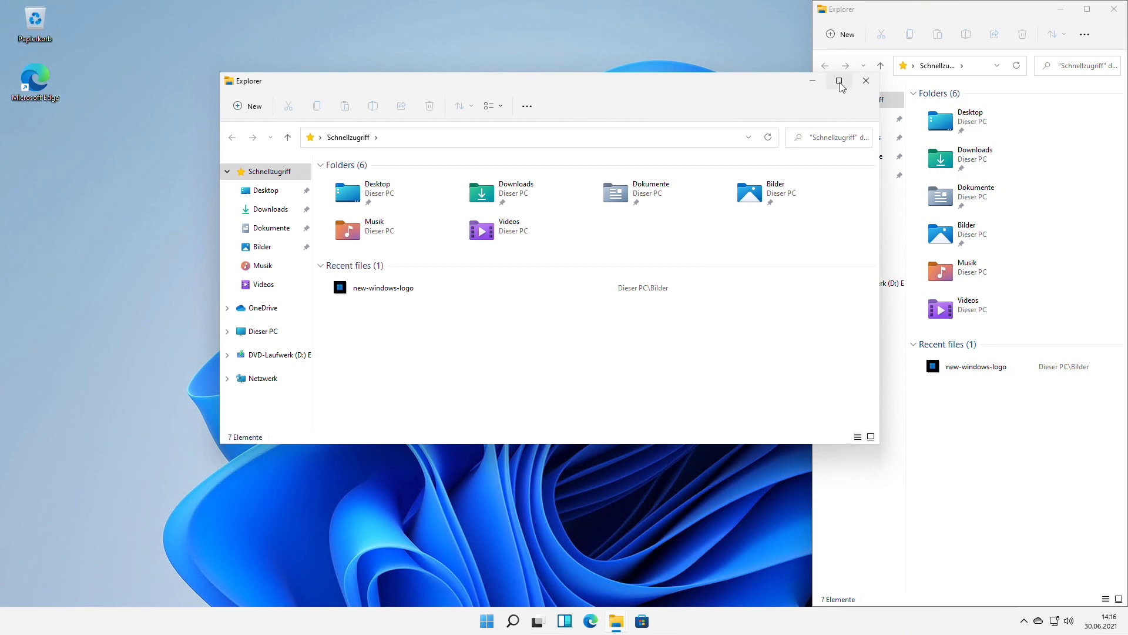
mouse_move(842, 86)
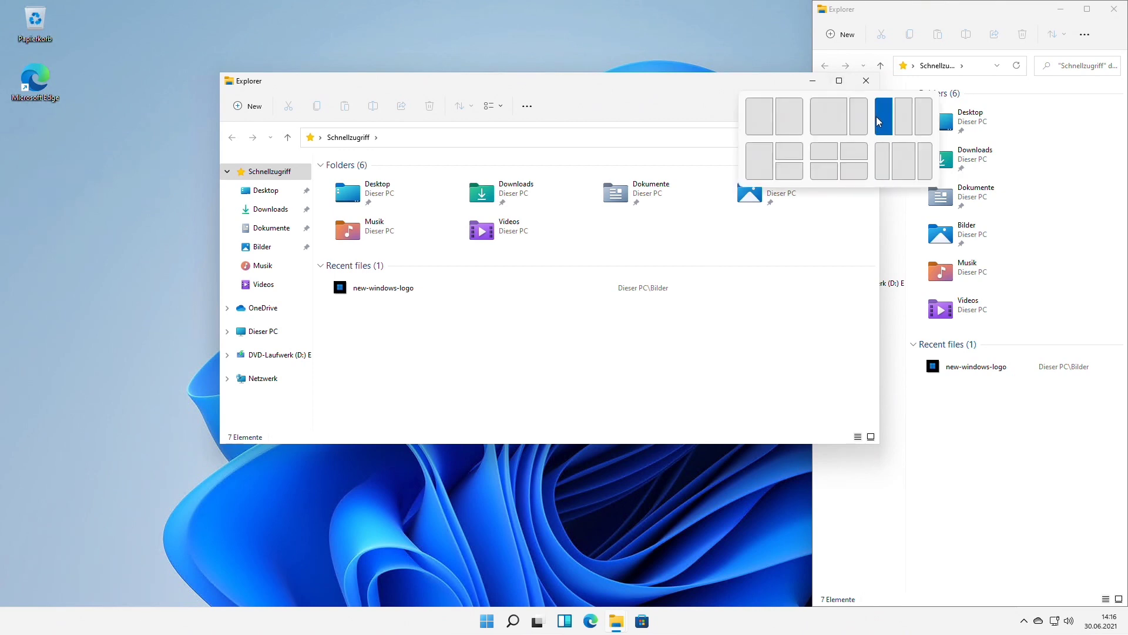
left_click(878, 116)
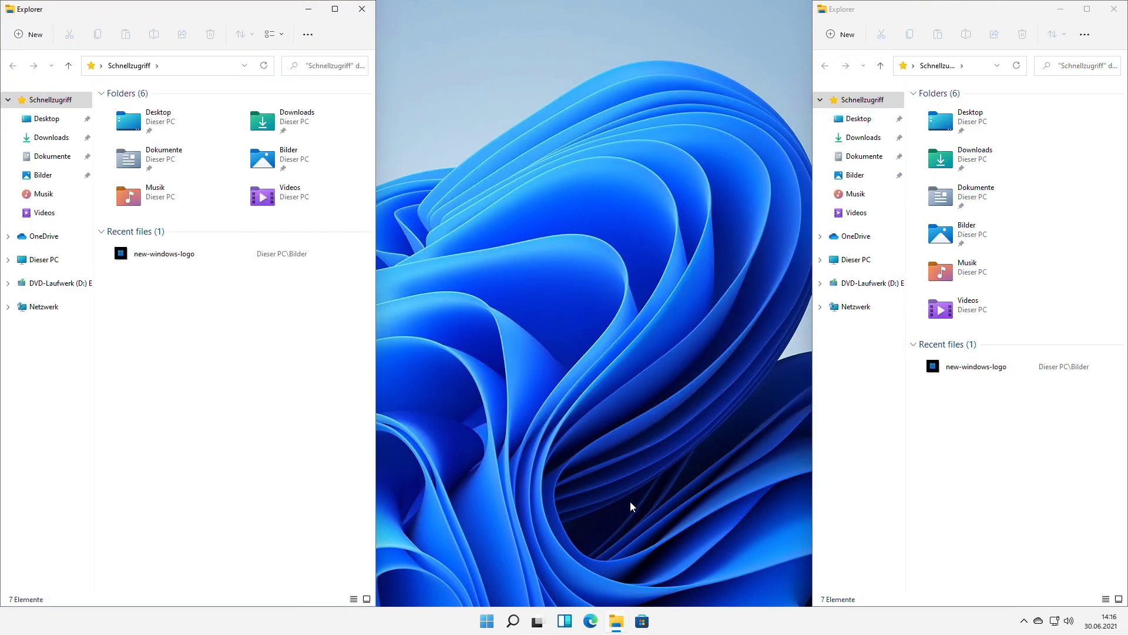
Open the Microsoft Store, snap it into the wide centre column, and fit an Explorer window into the narrow left column.
left_click(637, 623)
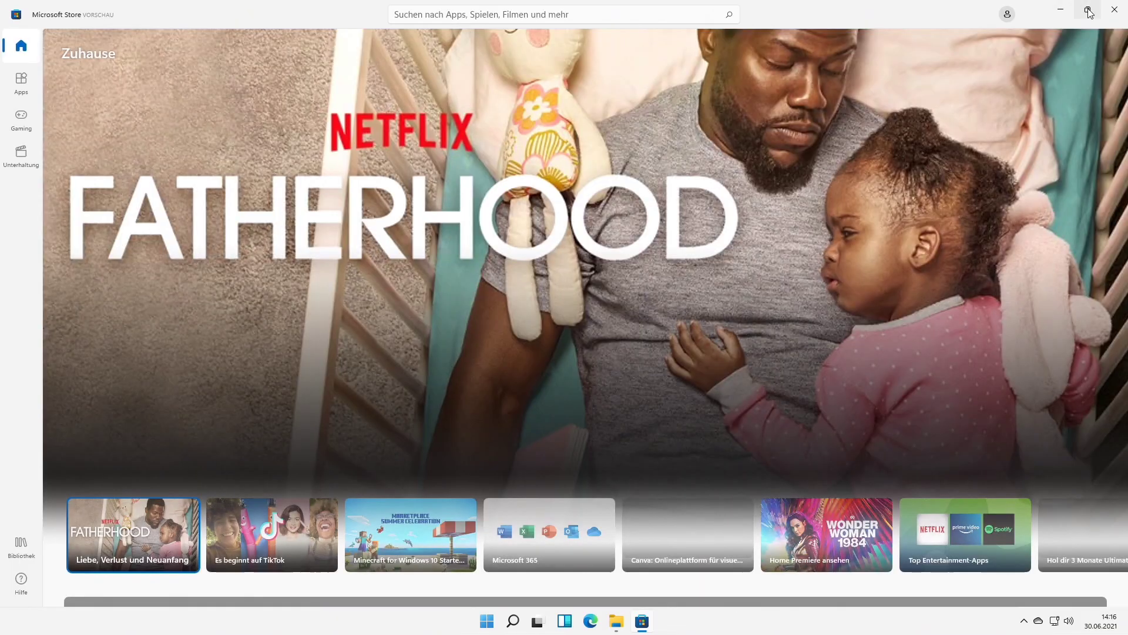
mouse_move(1088, 13)
left_click(1091, 86)
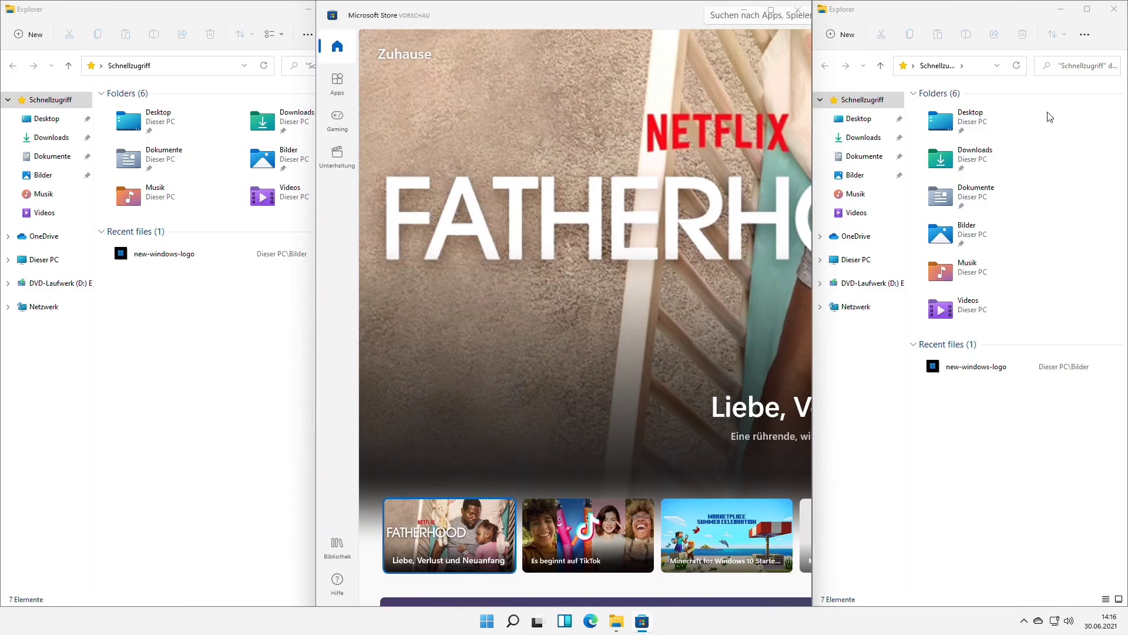
left_click(158, 299)
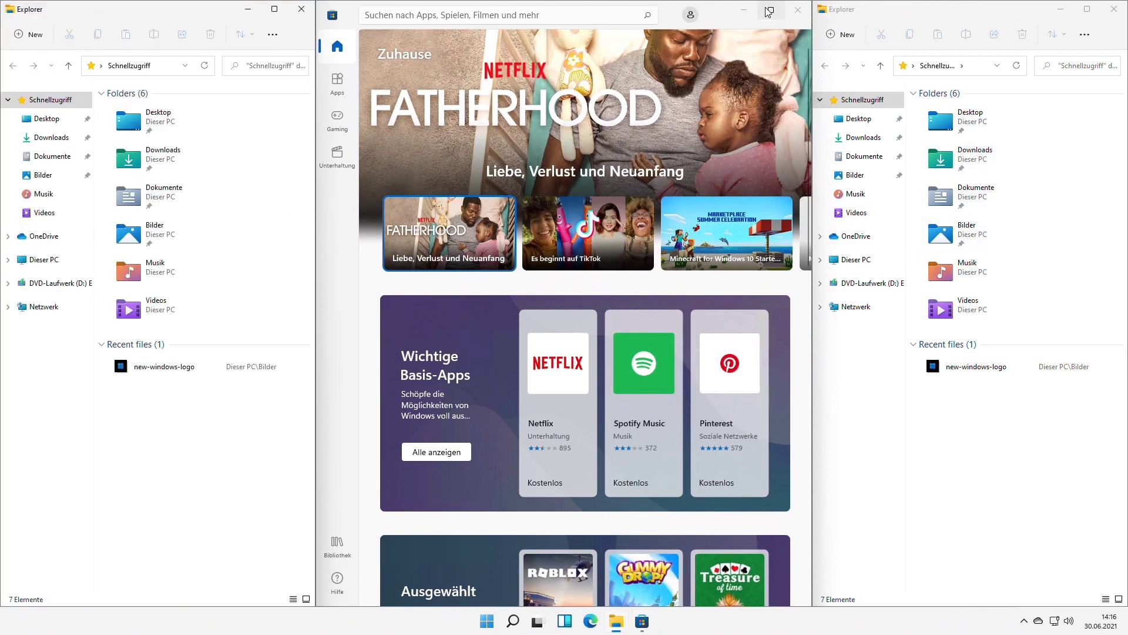
Snap the Microsoft Store into the upper-right quarter and fill the lower-right quarter with an Explorer window.
mouse_move(770, 12)
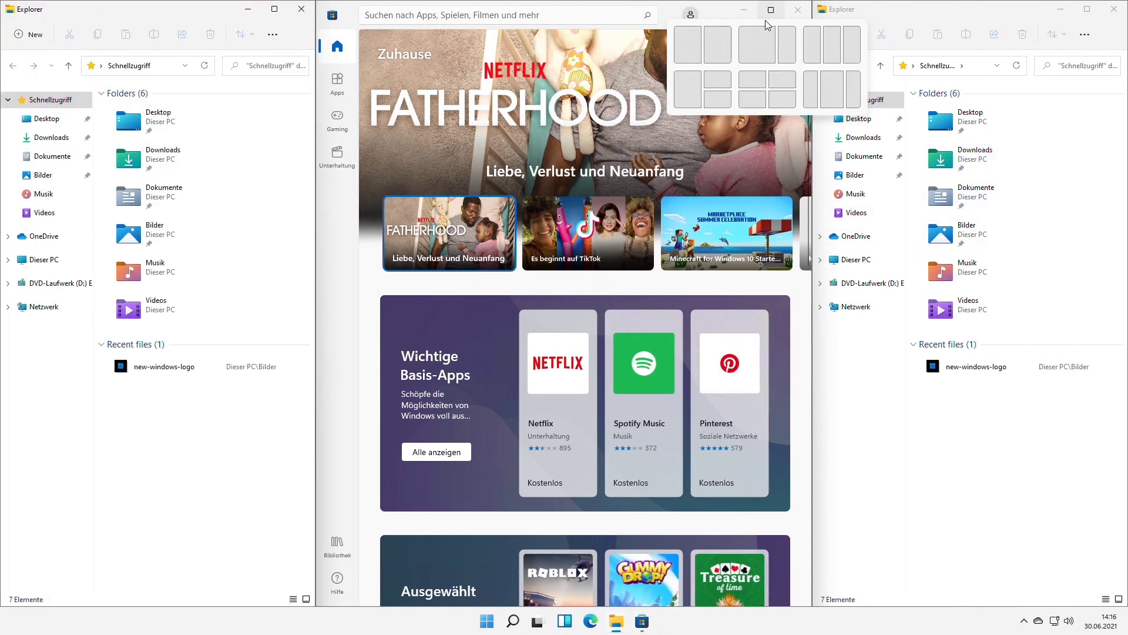
left_click(718, 80)
left_click(837, 440)
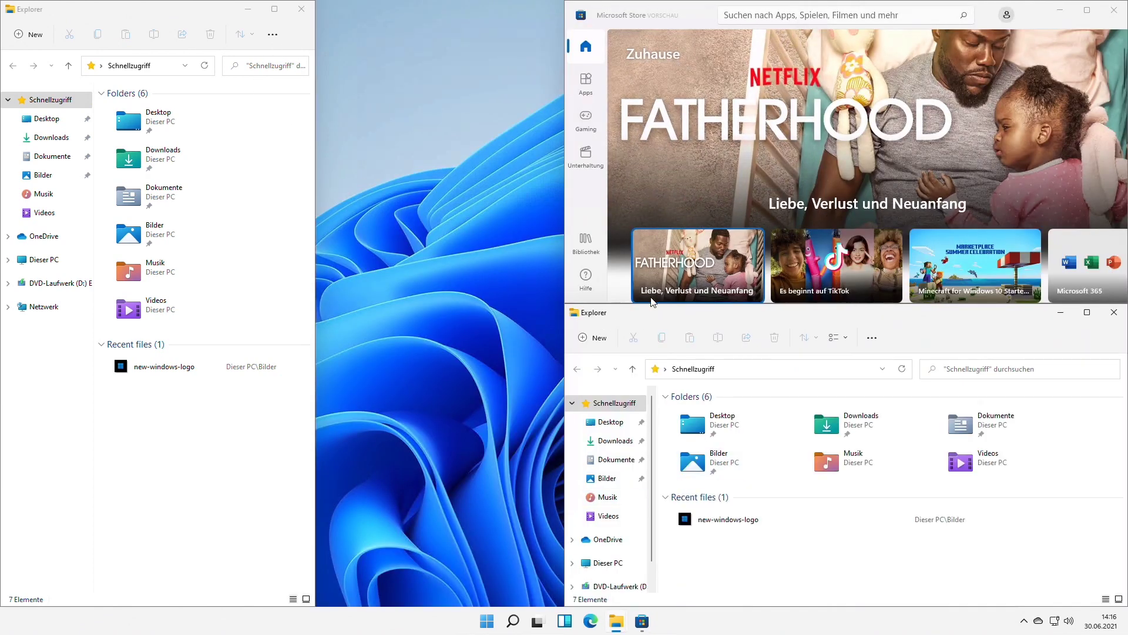
Open Microsoft Edge, snap it into the upper-left quarter, and fill the lower-left quarter with the remaining Explorer window.
left_click(591, 621)
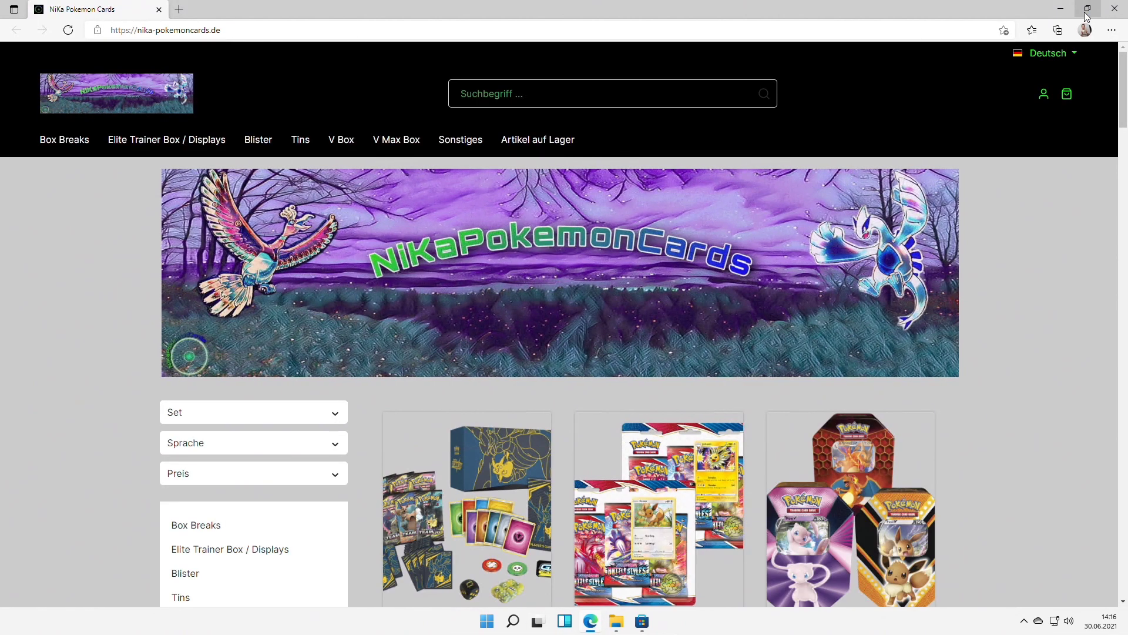
mouse_move(1087, 9)
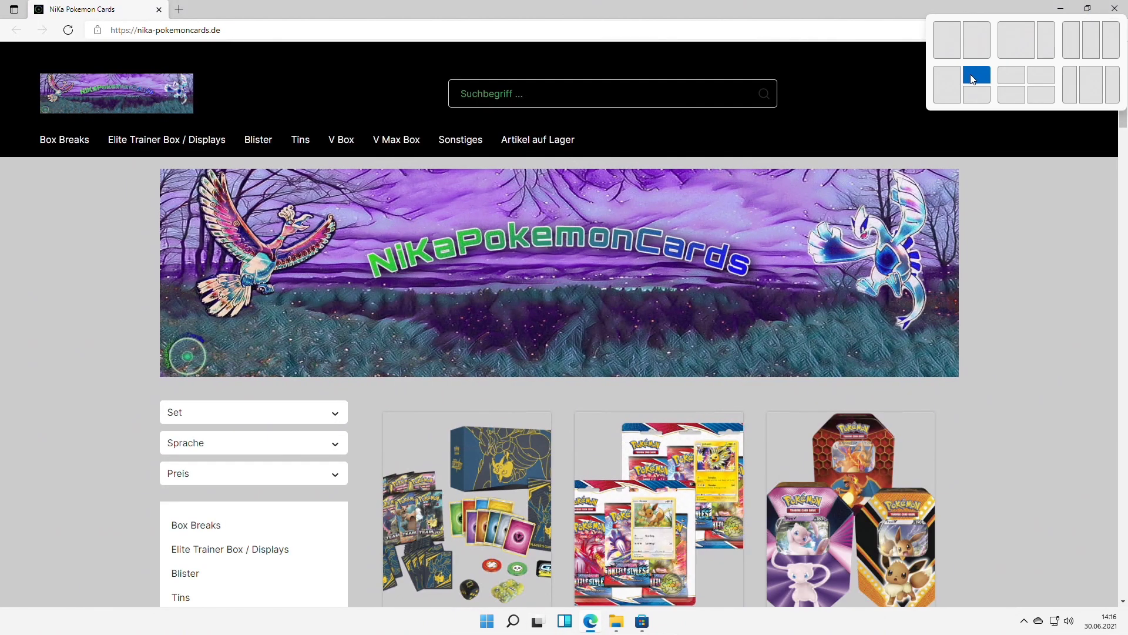
left_click(1009, 82)
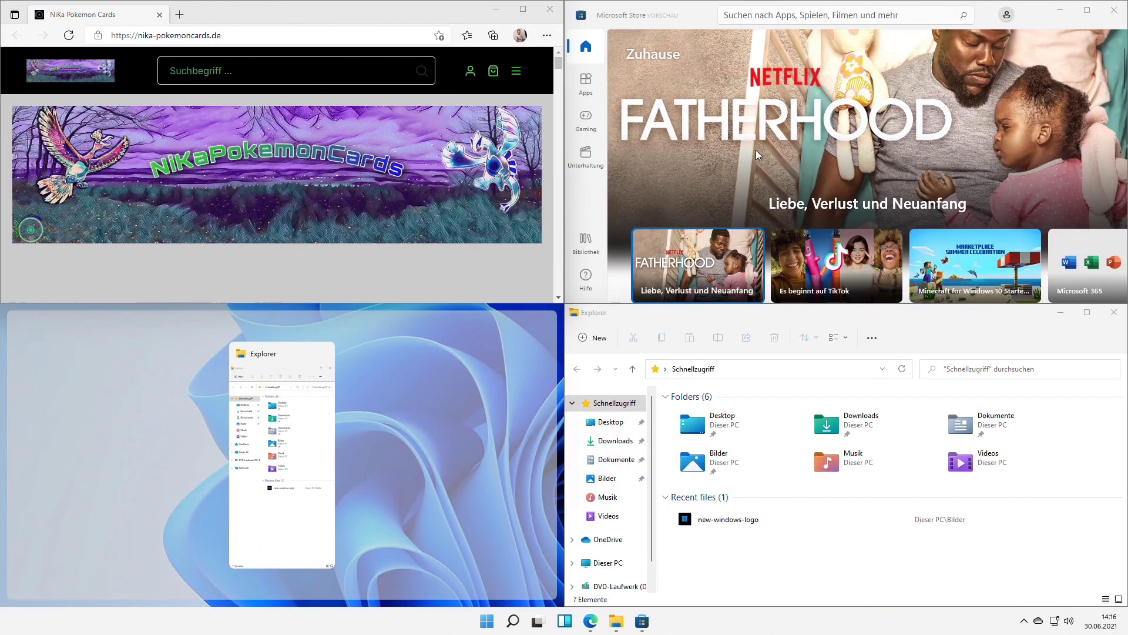
left_click(284, 411)
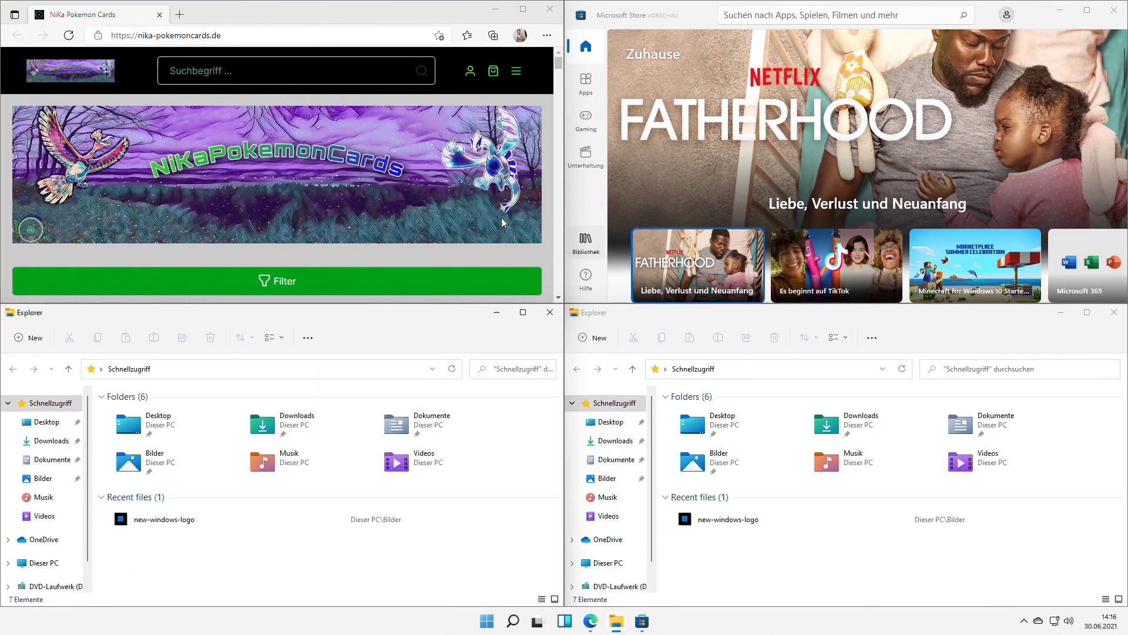
Snap the Edge window to the full left half of the desktop, and move it to the right half.
mouse_move(525, 18)
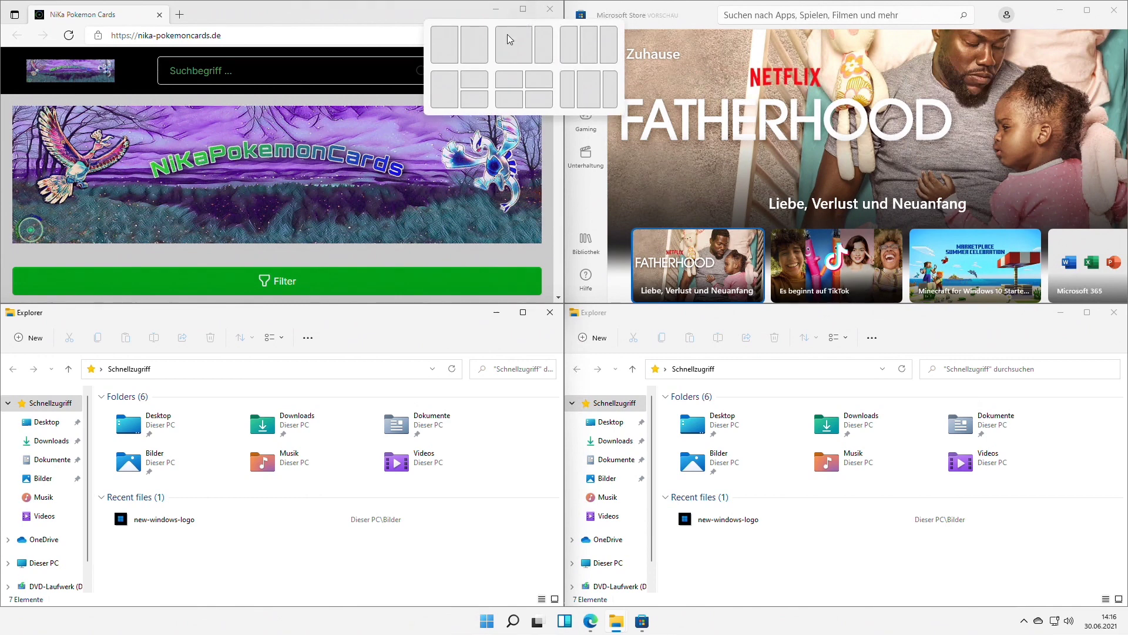
left_click(457, 50)
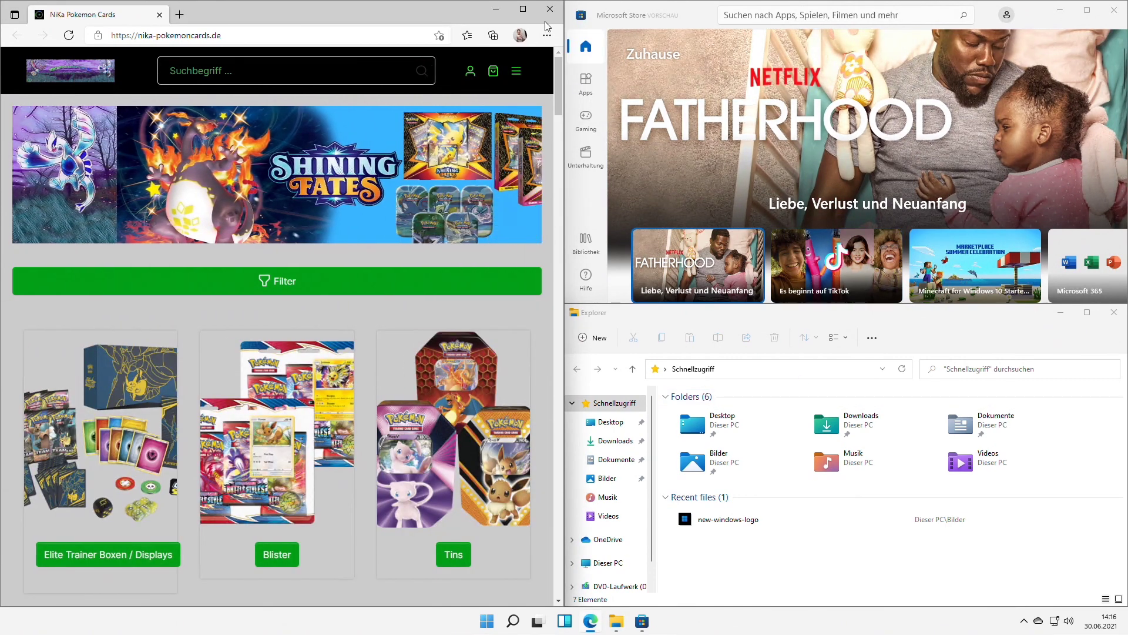
mouse_move(527, 13)
left_click(493, 50)
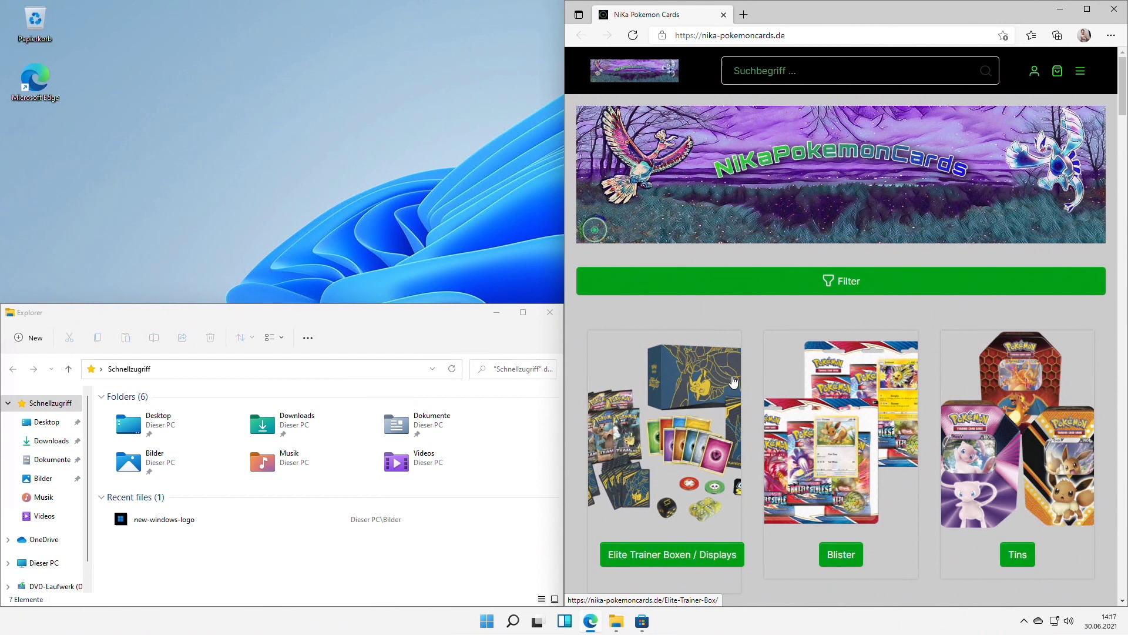
Snap Edge into the wide left column of the two-column layout and choose an Explorer window for the narrow column.
mouse_move(1087, 16)
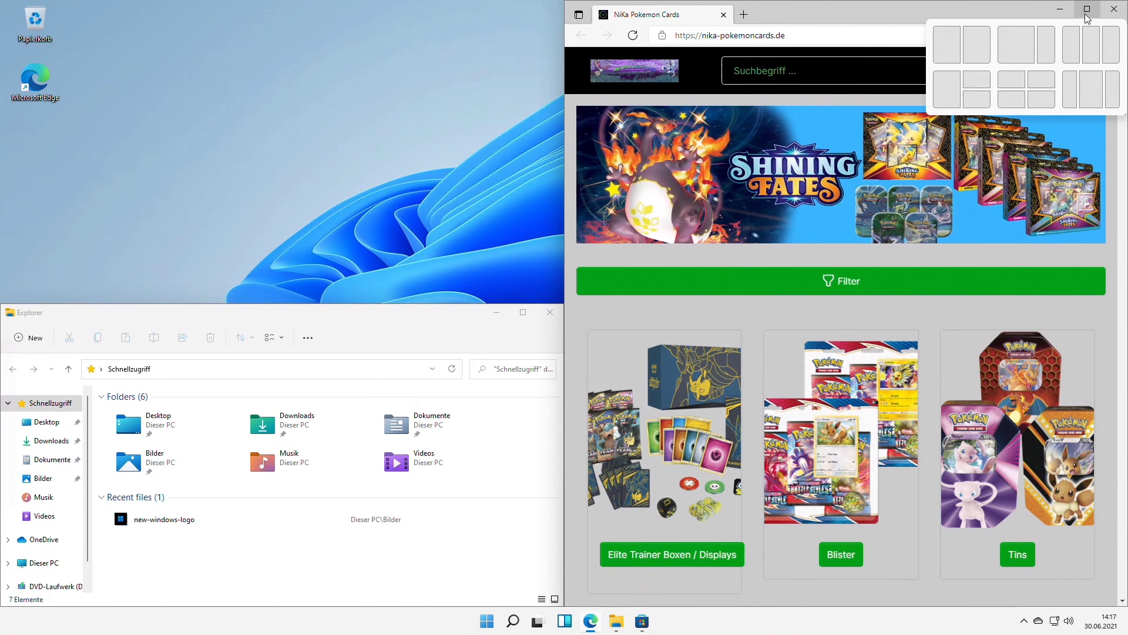
left_click(1027, 50)
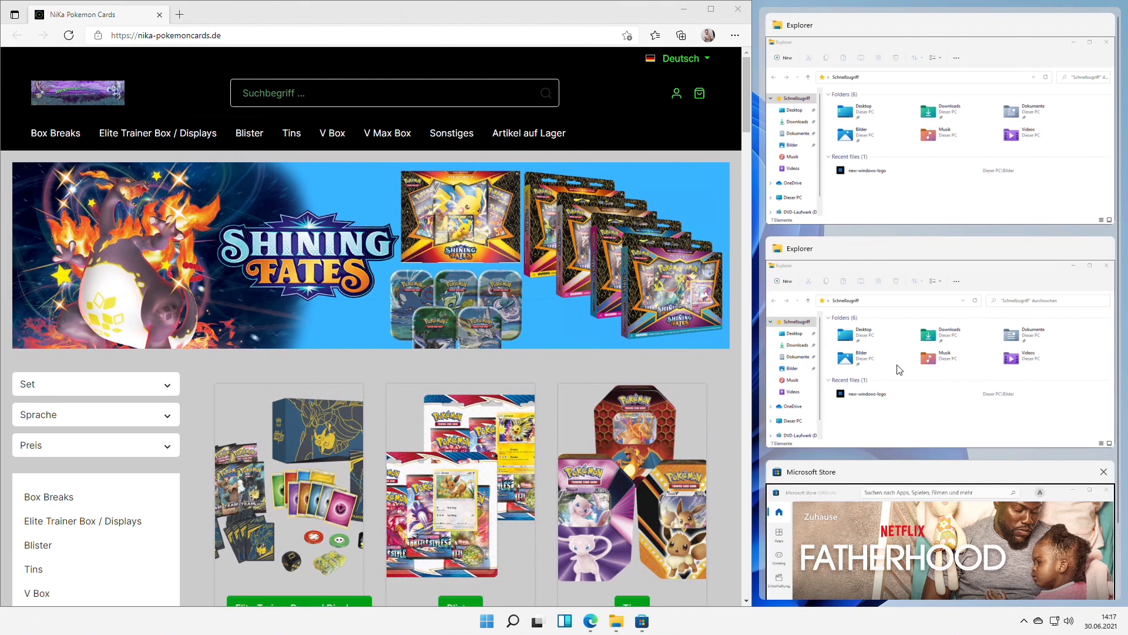
left_click(851, 101)
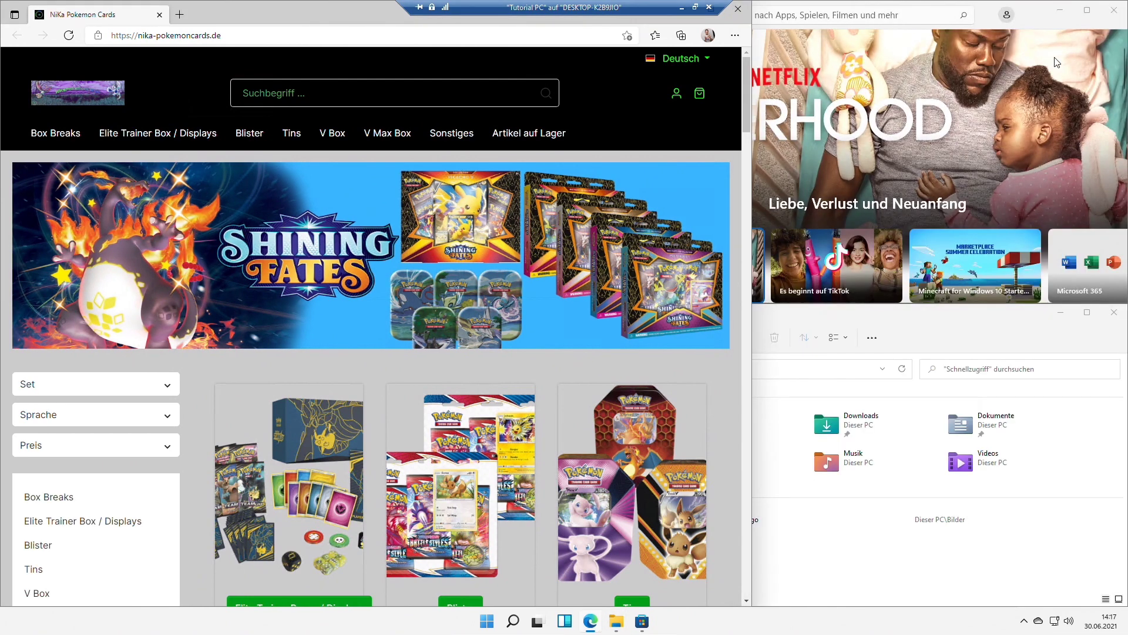
Close the Microsoft Store, Edge and Explorer windows to return to the empty desktop.
left_click(1114, 10)
left_click(739, 9)
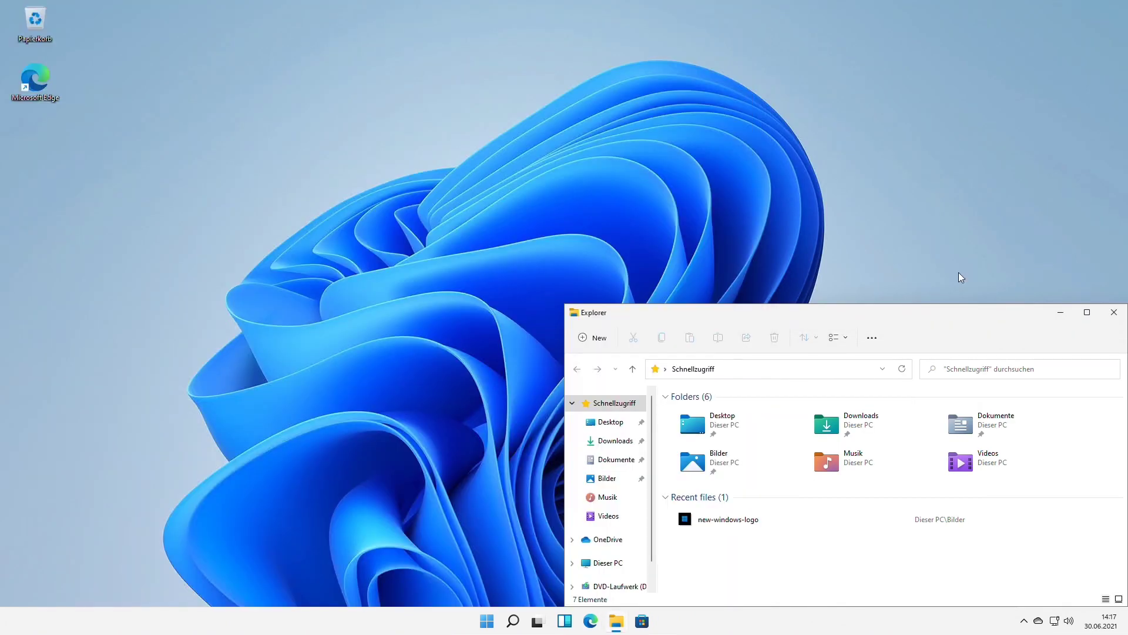
left_click(1113, 312)
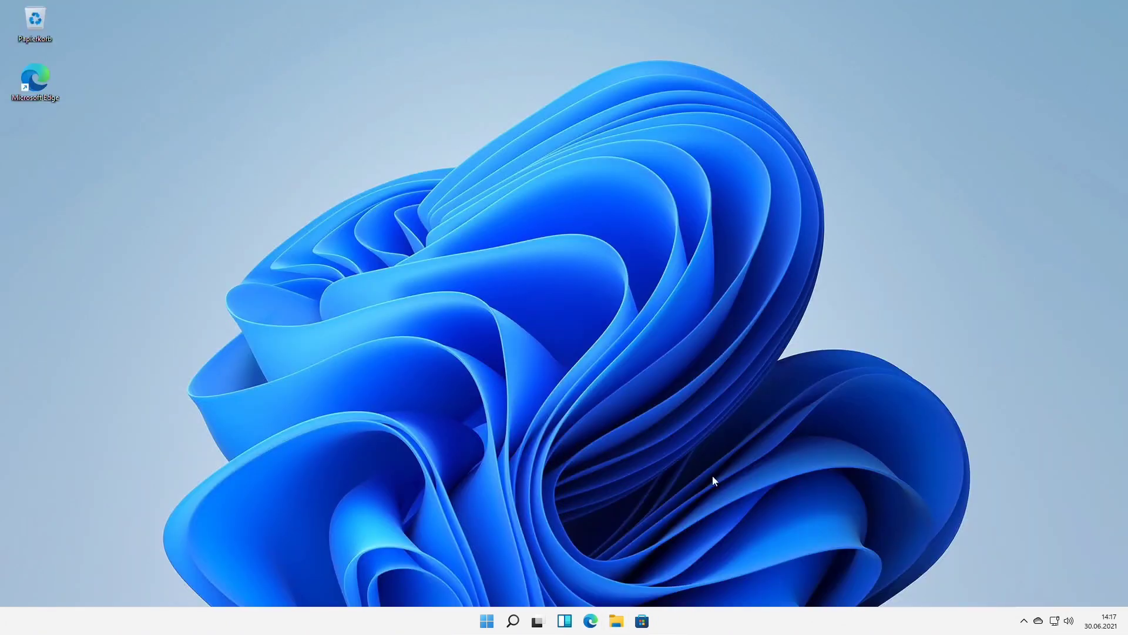